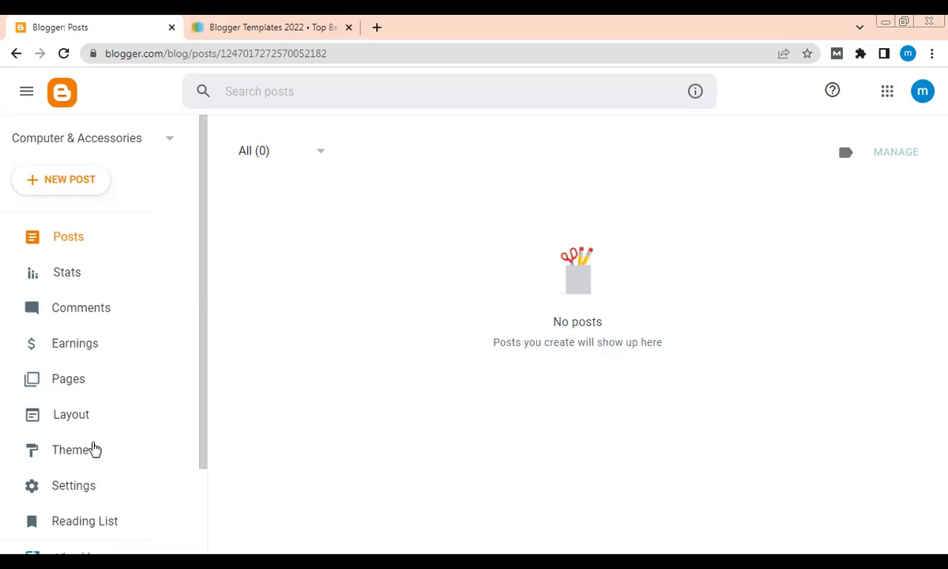
- View the live Computer & Accessories blog and open the SoraShop template page from Gooyaabi Templates' top best free Blogger templates
click(136, 345)
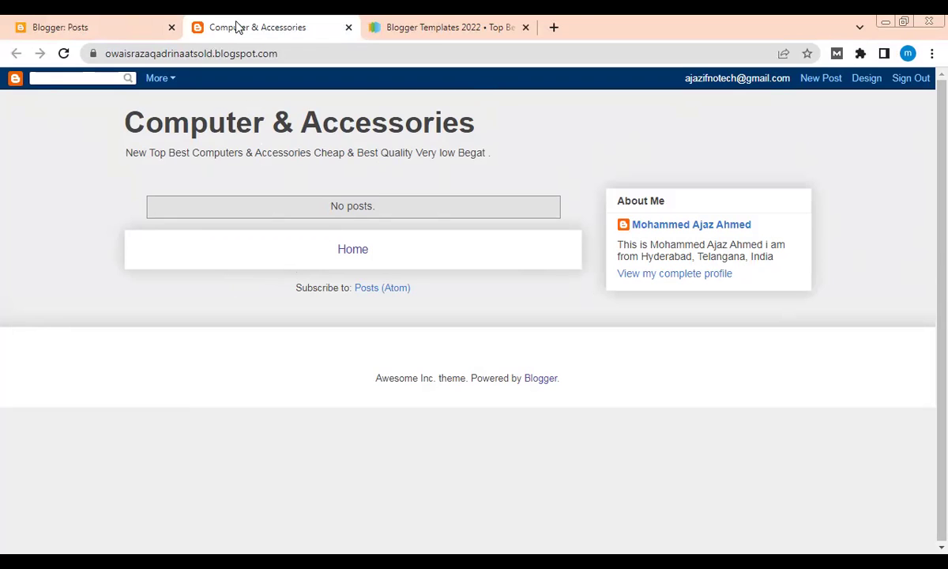
click(427, 30)
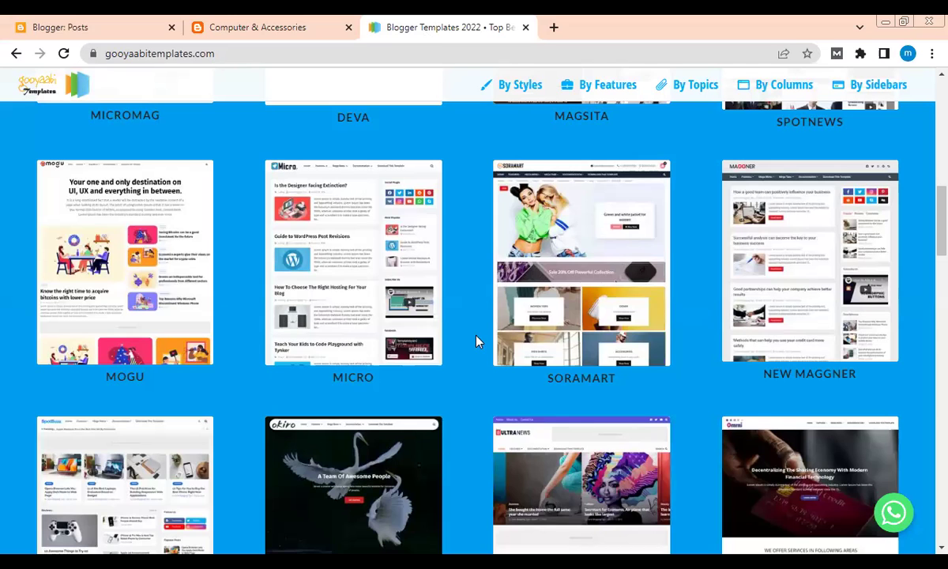
scroll(471, 341, down, 8)
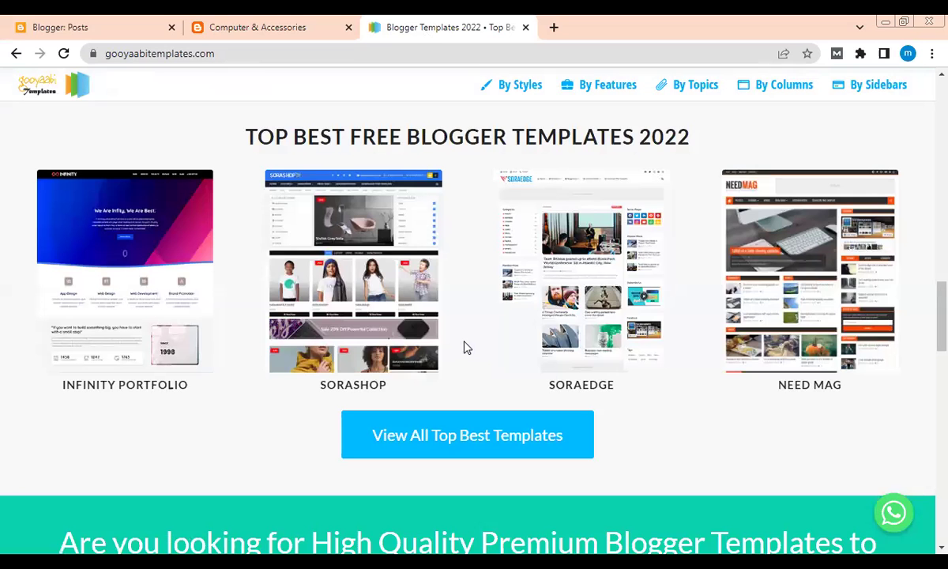
scroll(553, 348, down, 1)
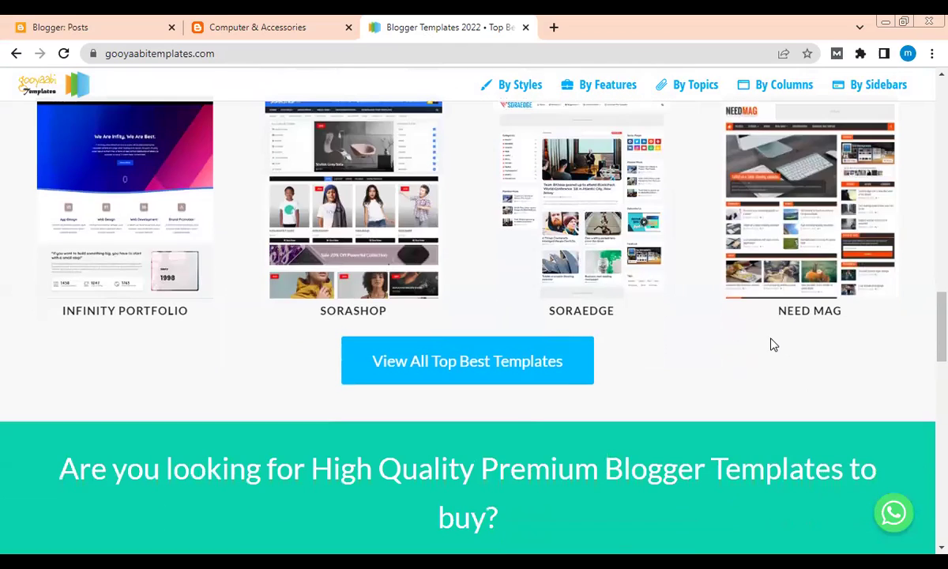
scroll(772, 343, down, 6)
scroll(751, 343, up, 5)
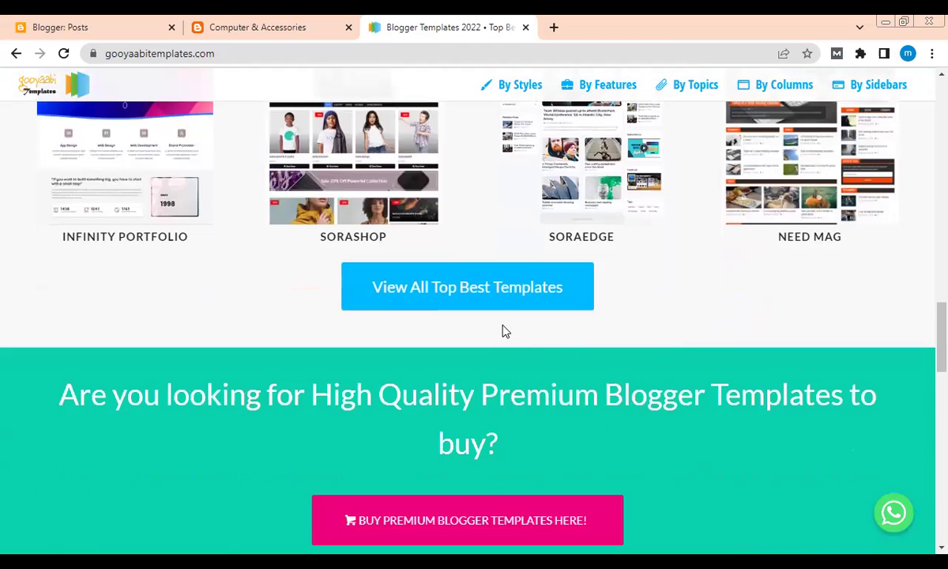
scroll(583, 295, up, 2)
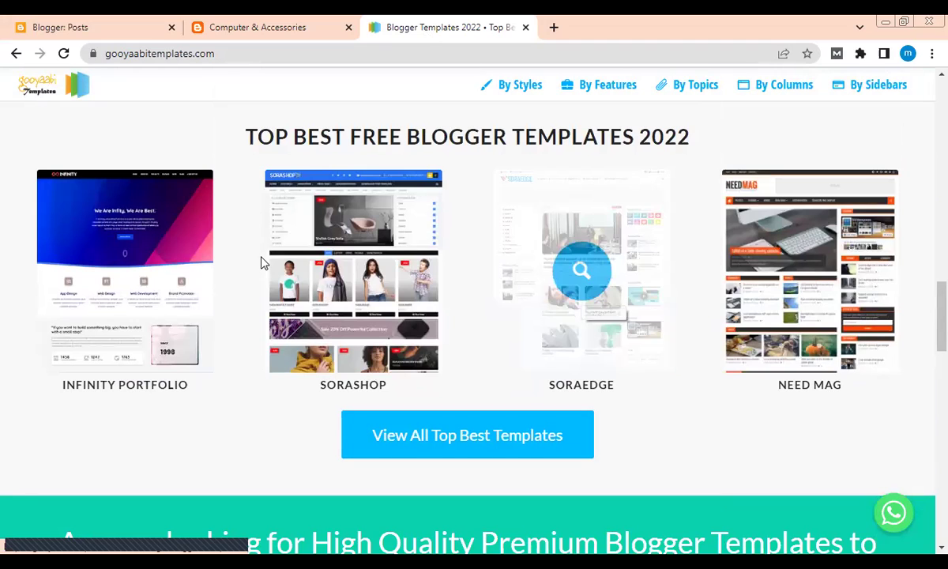
click(353, 270)
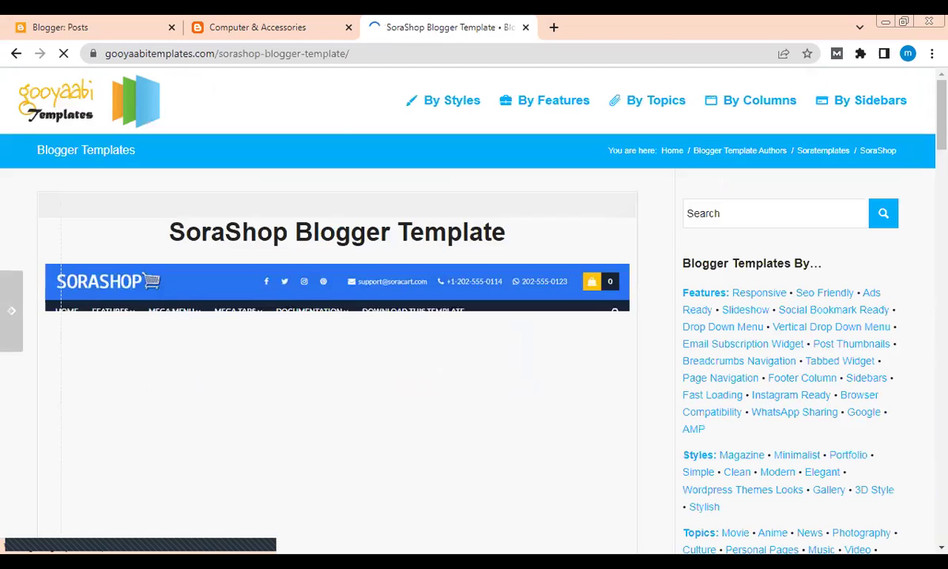
- Download the free version of the SoraShop Blogger template from its template page
scroll(371, 336, down, 3)
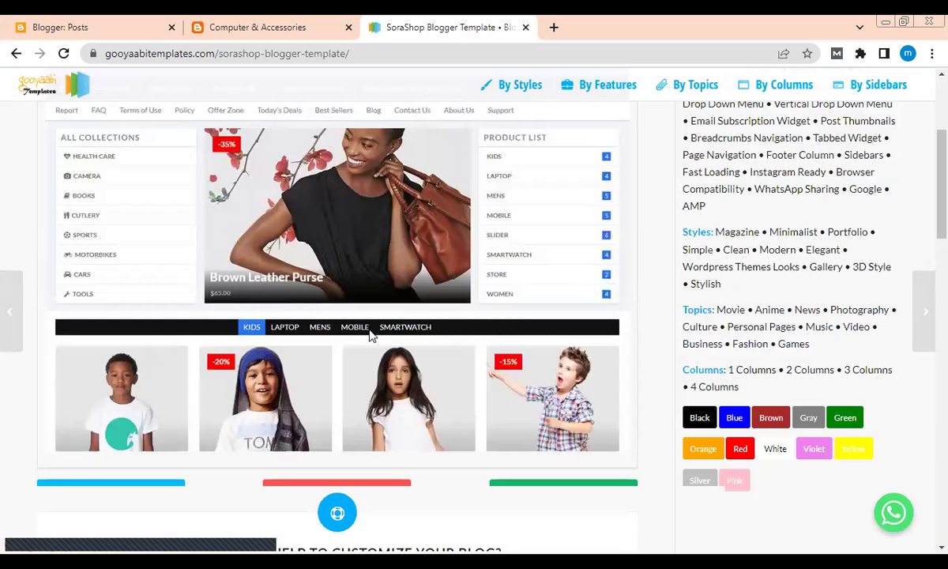
scroll(387, 344, down, 4)
scroll(403, 354, up, 1)
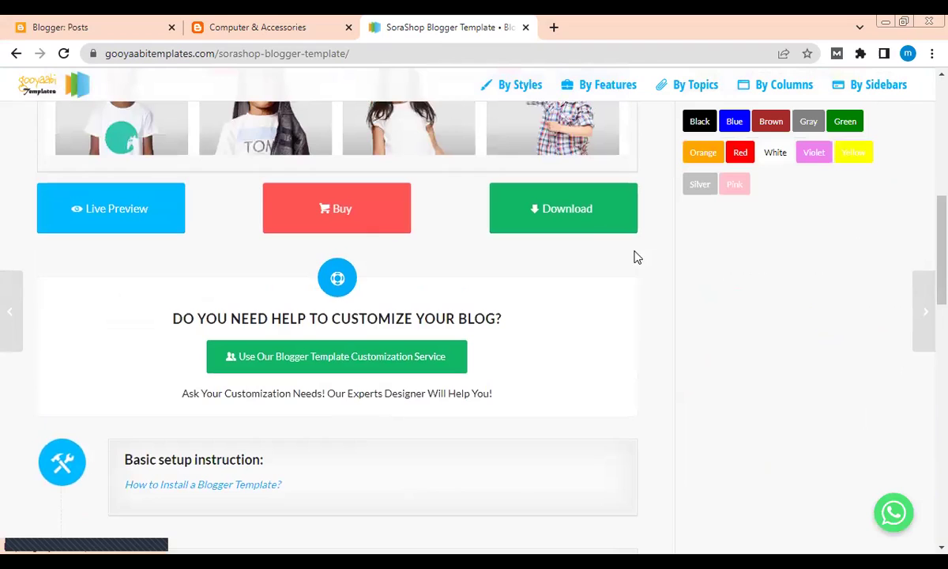
click(599, 214)
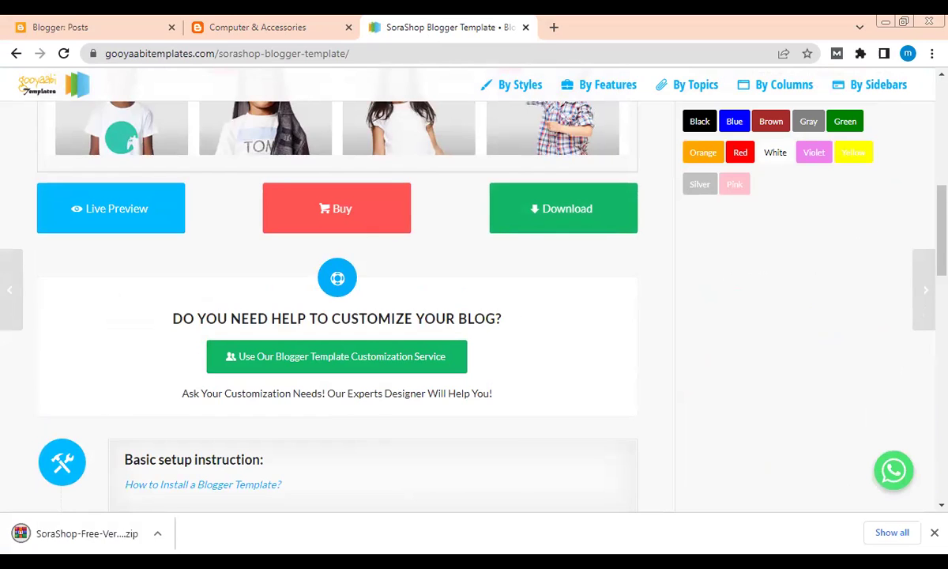
- Show the downloaded SoraShop zip file in its folder and cut the SoraShop-Free-Version-4.0 archive
right_click(105, 539)
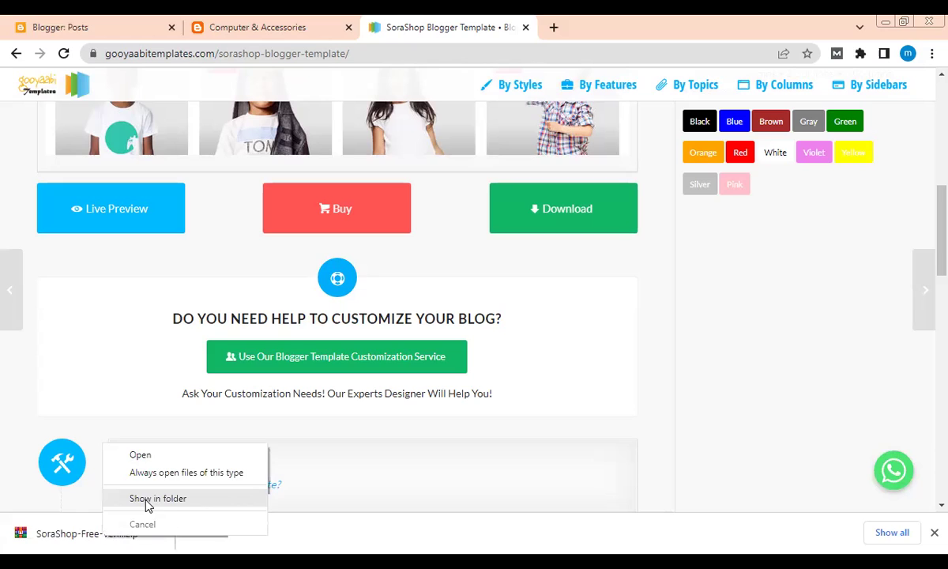
click(147, 499)
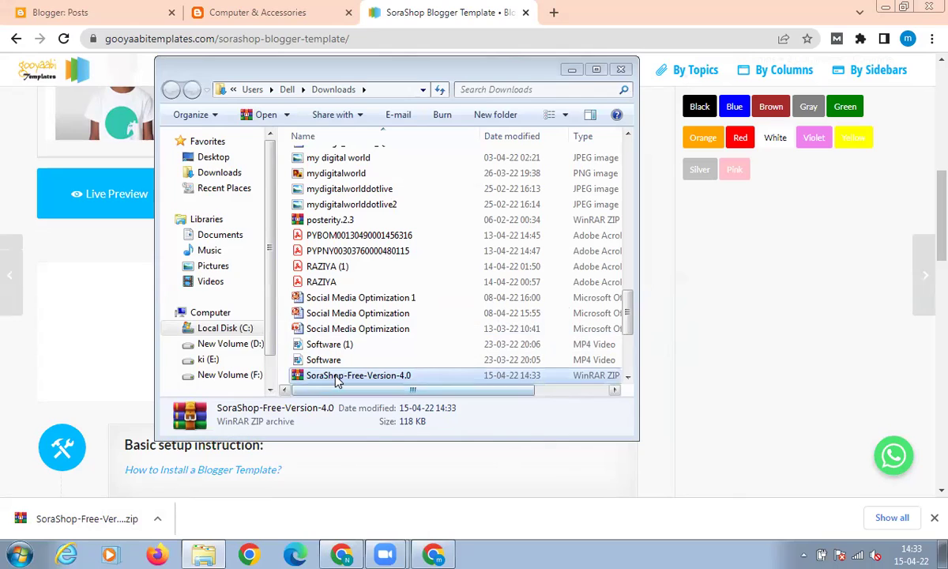
click(328, 389)
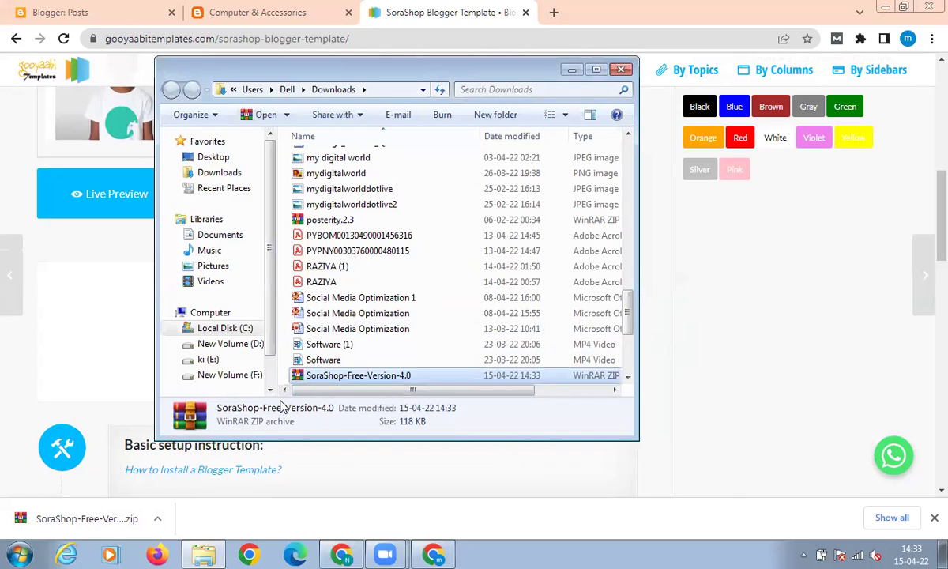
right_click(388, 375)
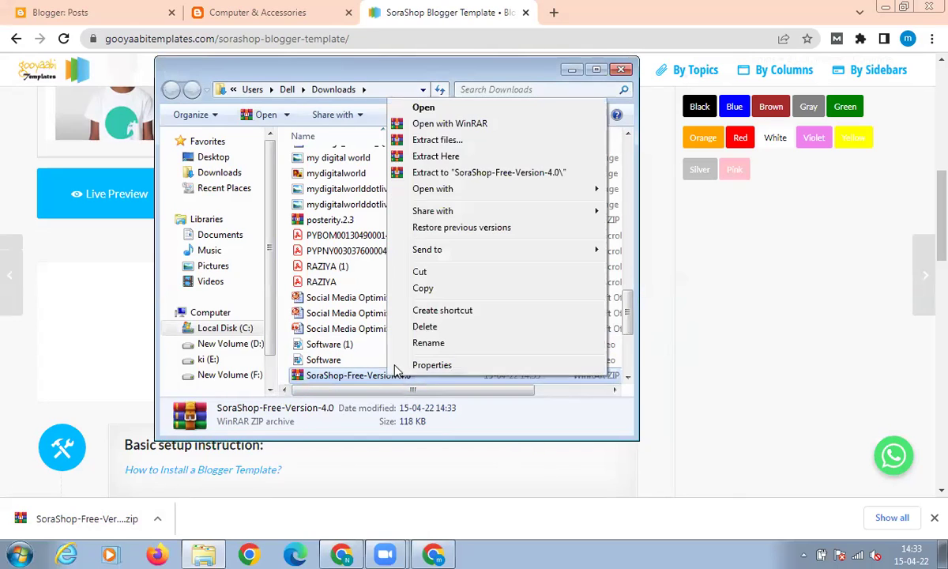
click(420, 272)
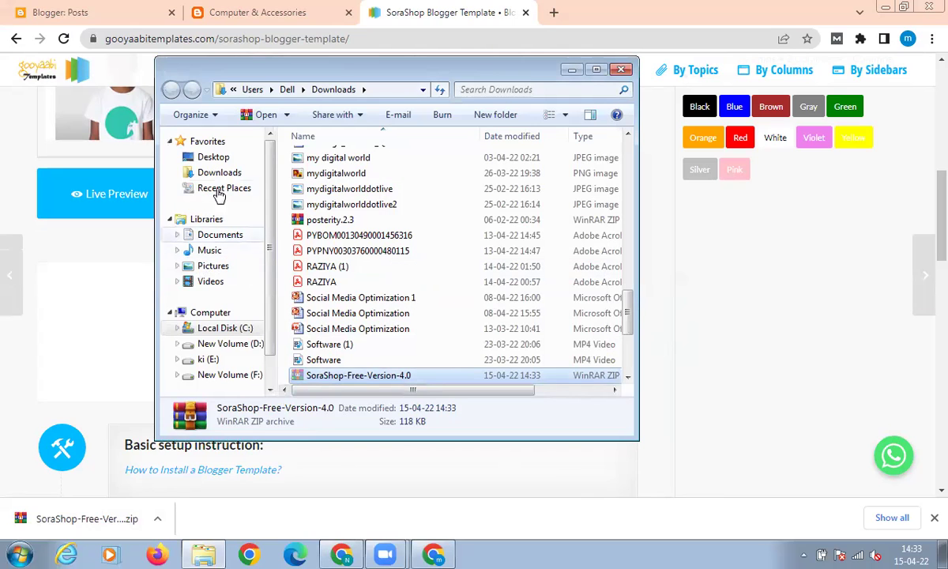
- Browse the Documents library, the ki (E:) drive and the Desktop for a place to put the archive
click(223, 236)
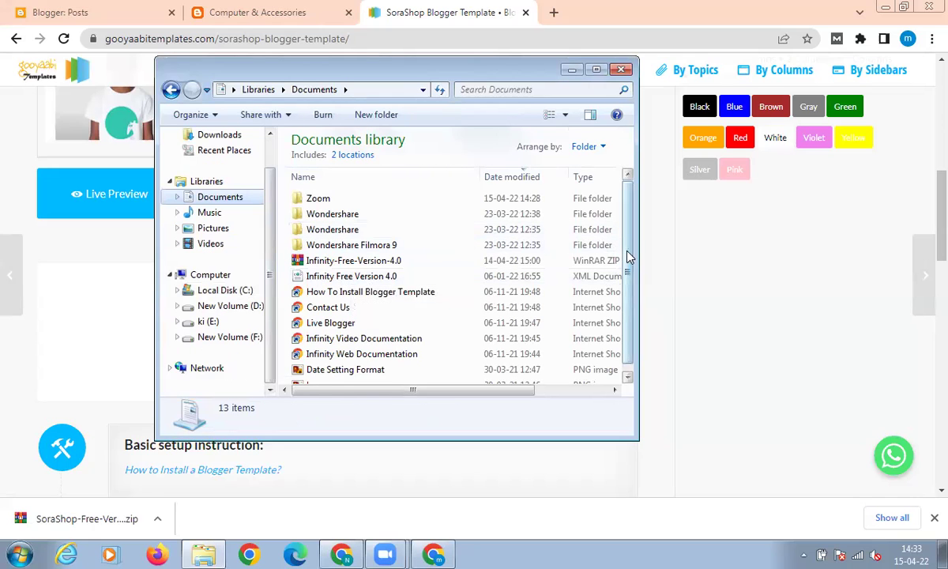
scroll(587, 237, down, 1)
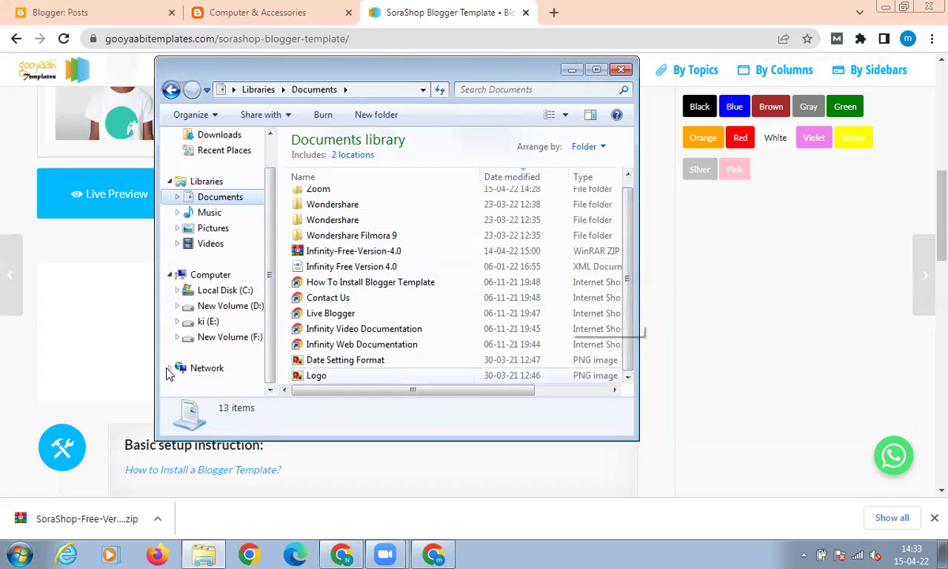
click(209, 323)
double_click(332, 218)
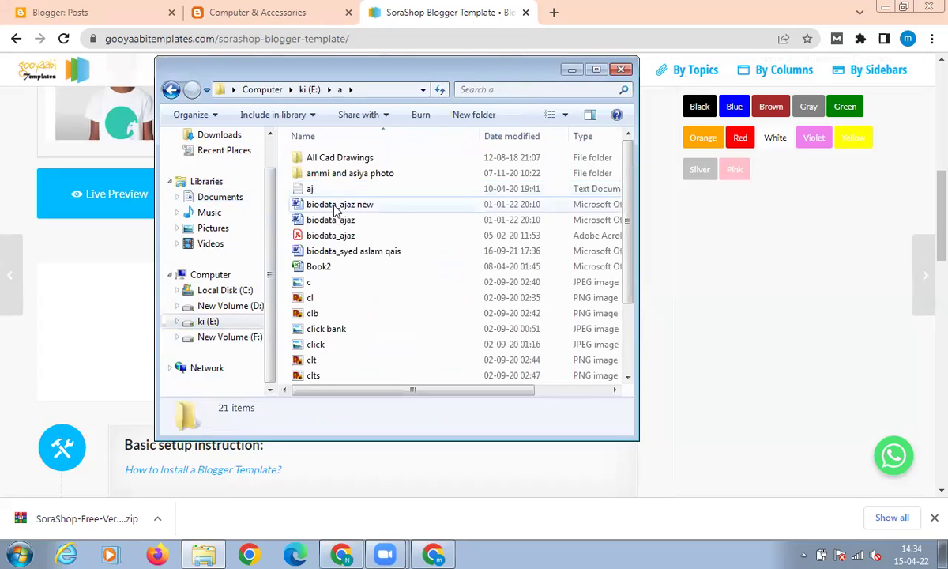
click(172, 90)
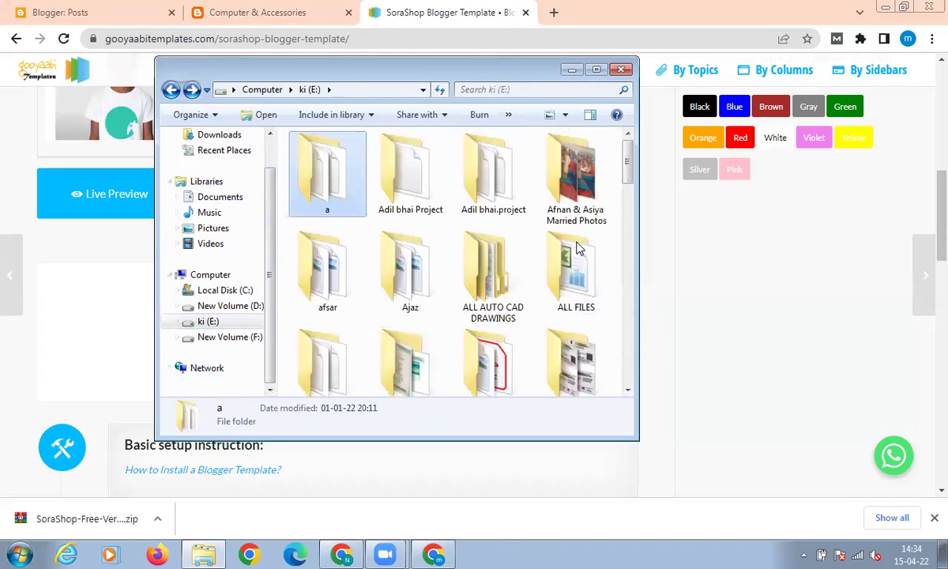
click(172, 90)
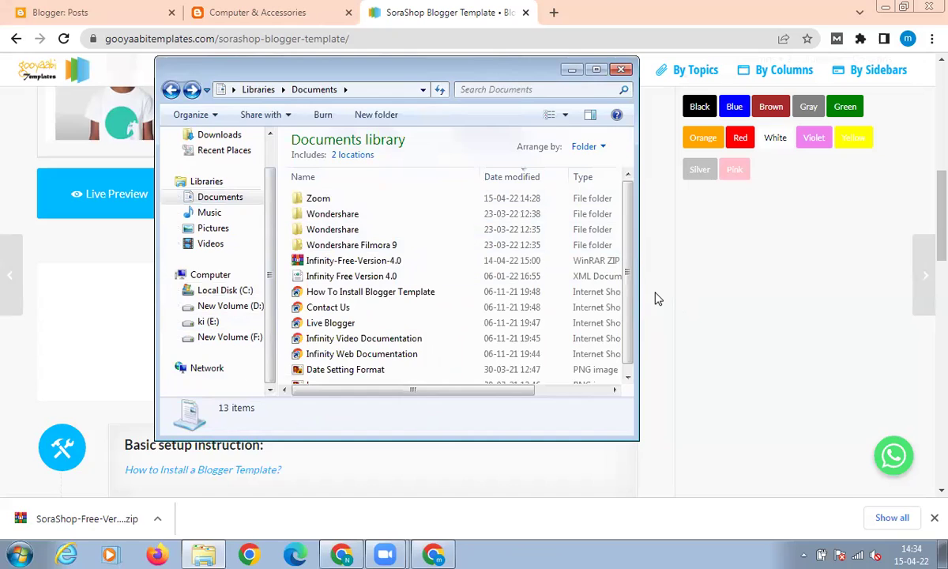
scroll(636, 301, down, 1)
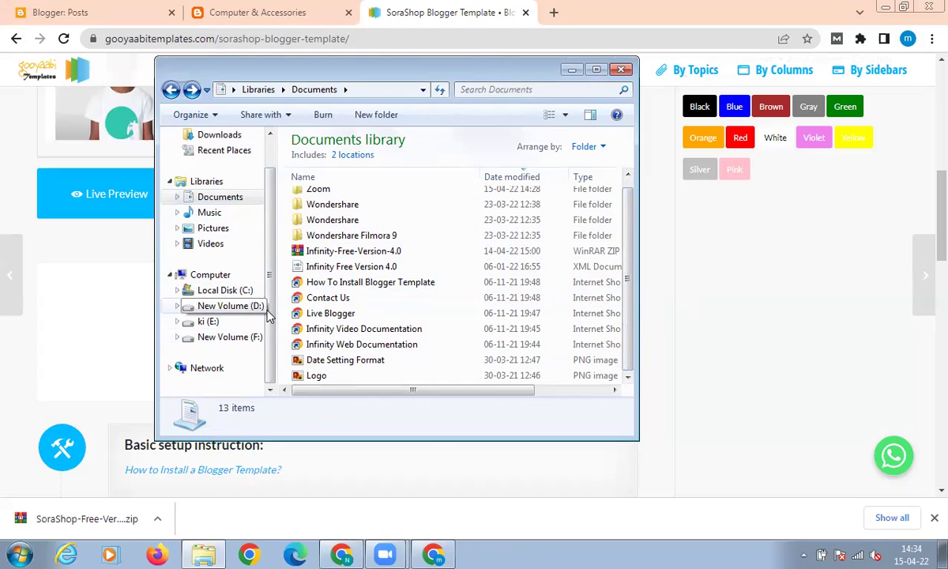
scroll(263, 283, up, 1)
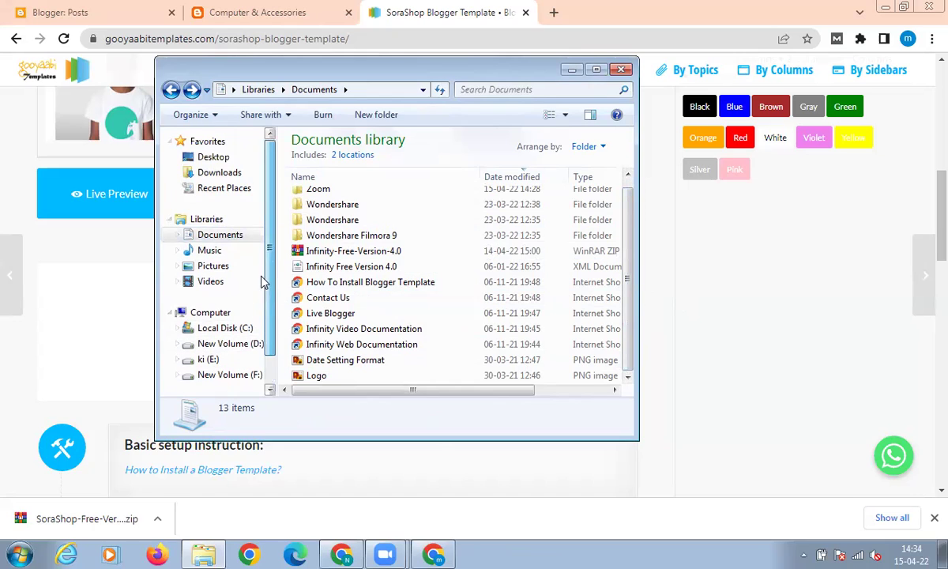
click(227, 155)
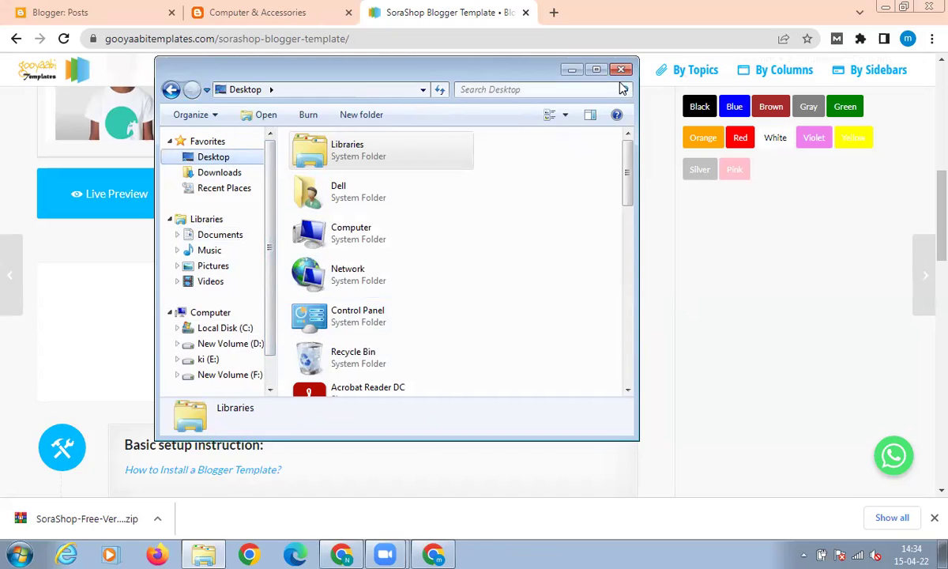
- Minimize the open windows and create a new folder named "theme" on the desktop
click(572, 71)
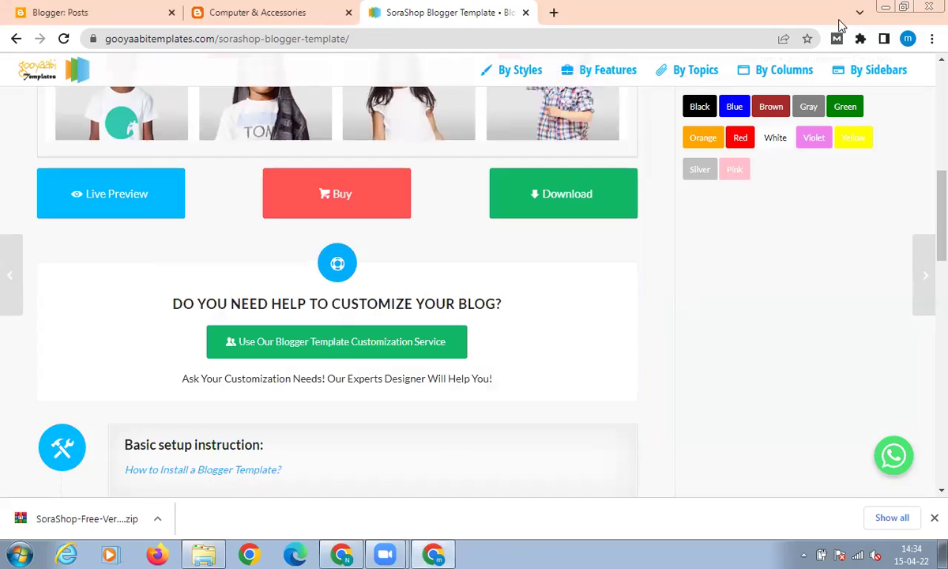
click(884, 6)
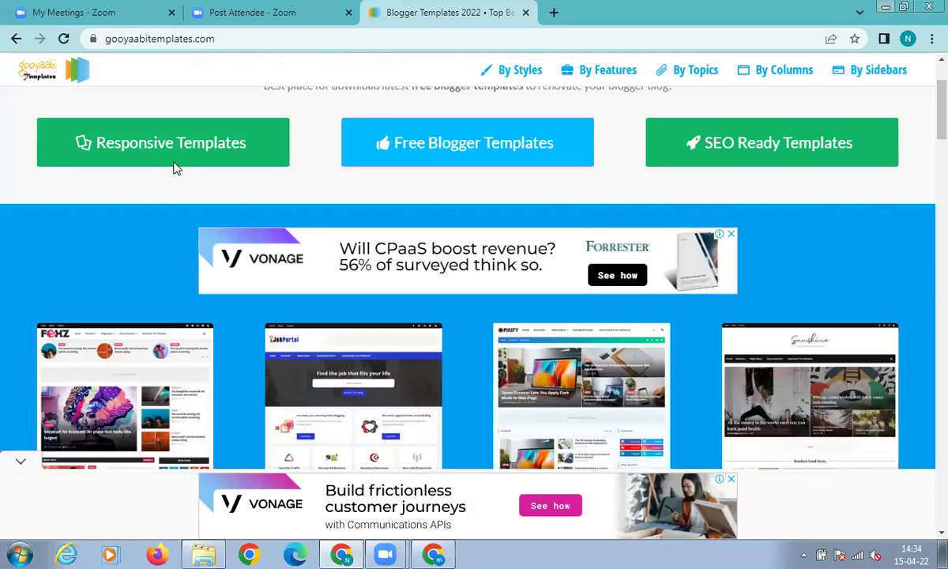
click(885, 7)
right_click(382, 154)
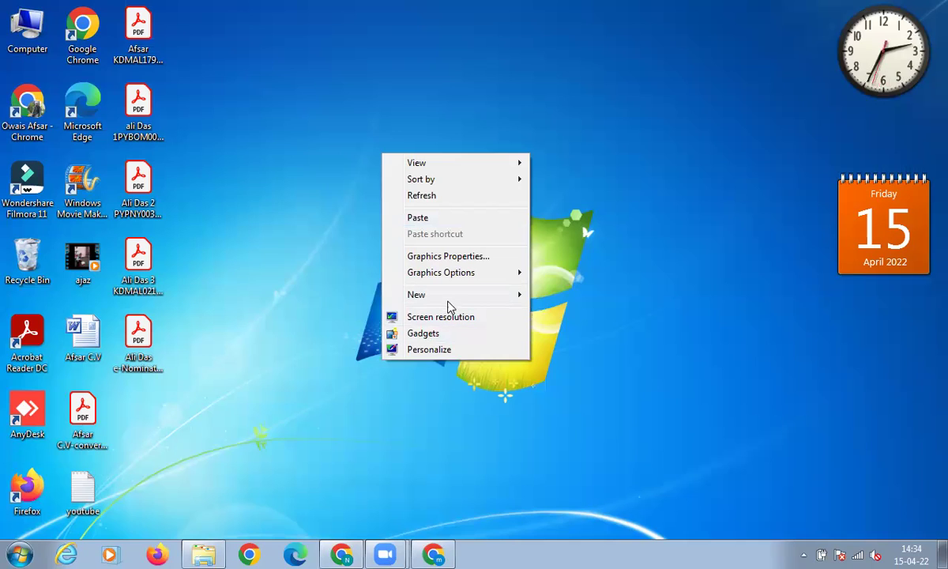
mouse_move(481, 299)
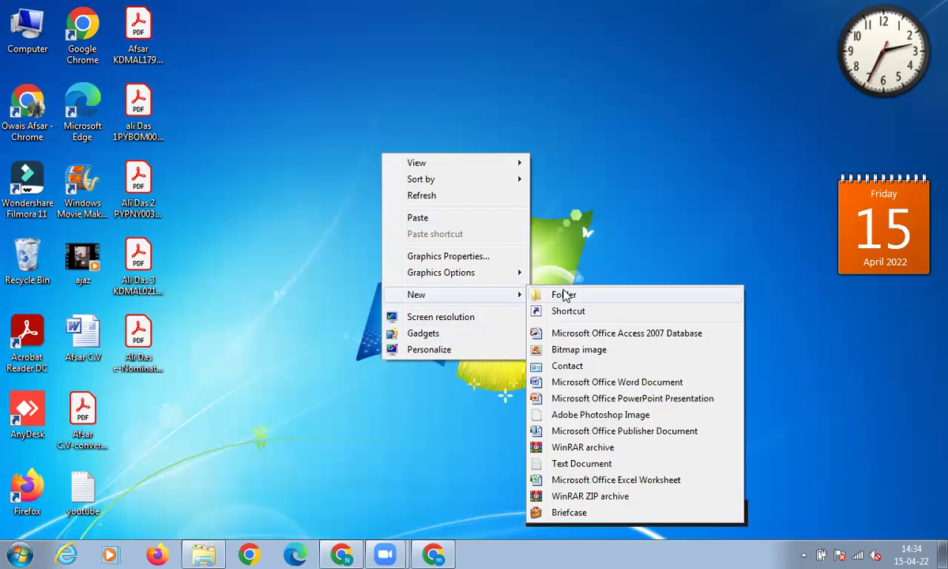
click(565, 295)
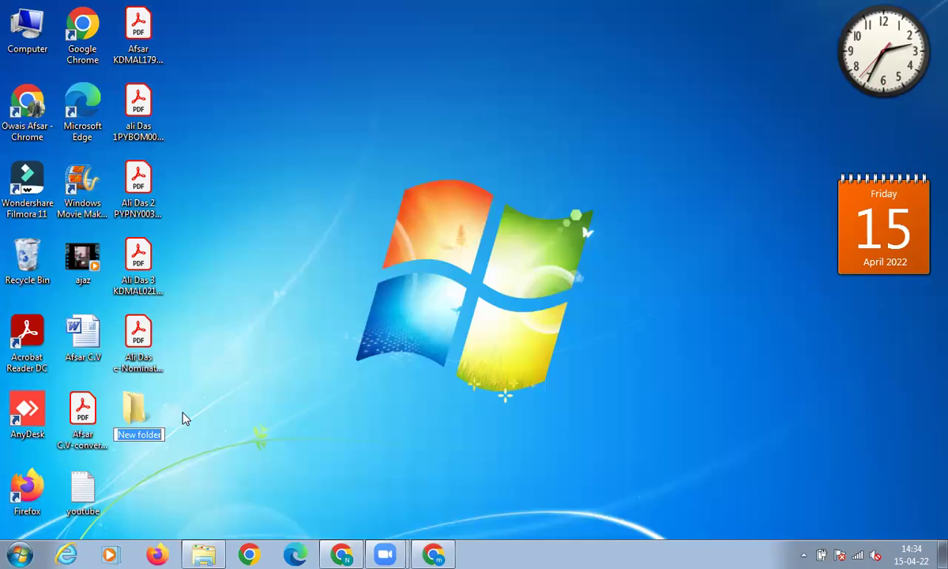
text(the)
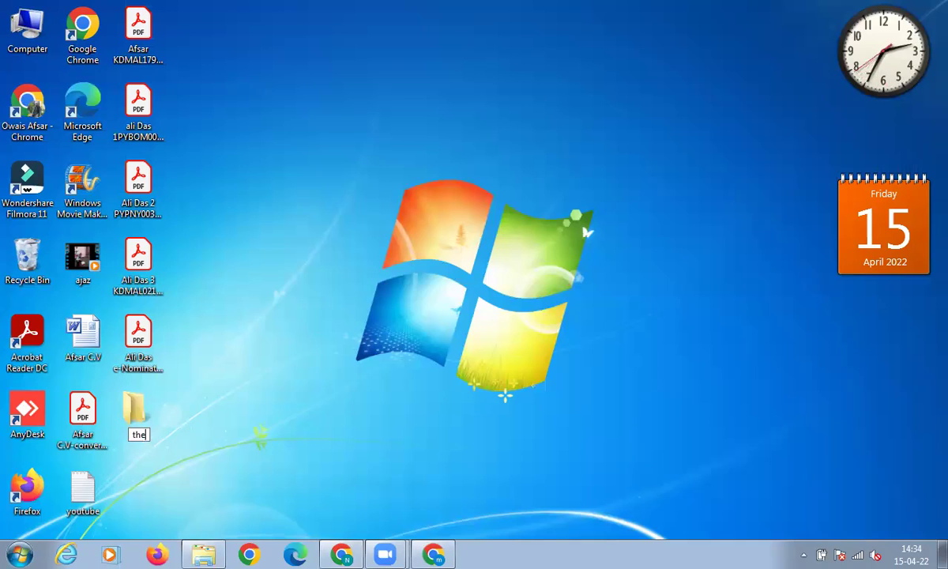
text(me)
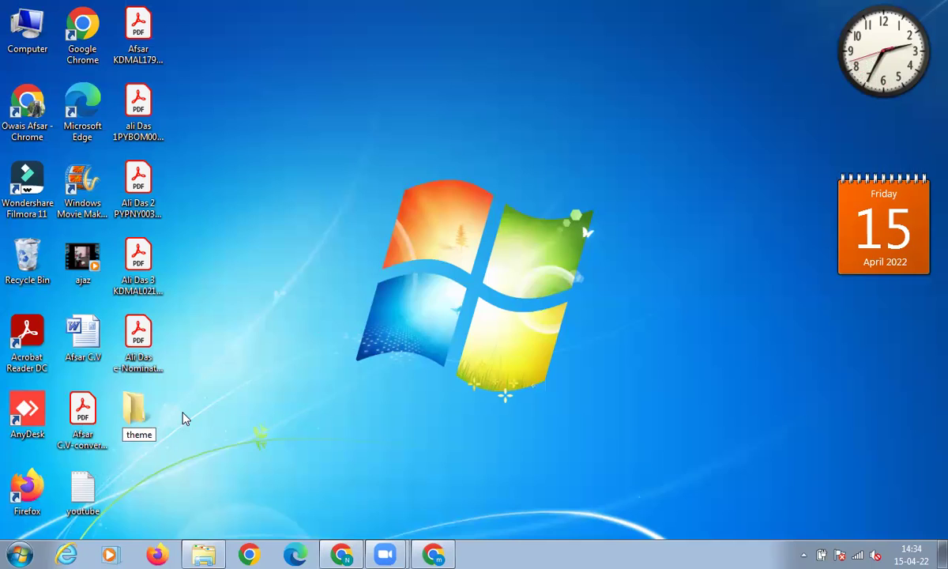
key(Return)
- Paste the SoraShop-Free-Version-4.0 archive into the theme folder, extract its contents there, and maximize the folder window
key(Return)
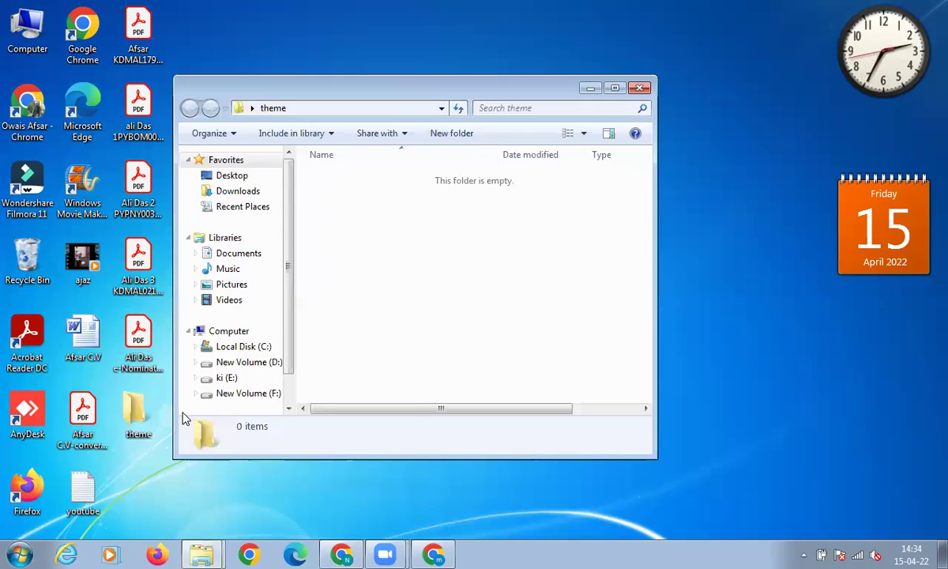
key(ctrl+v)
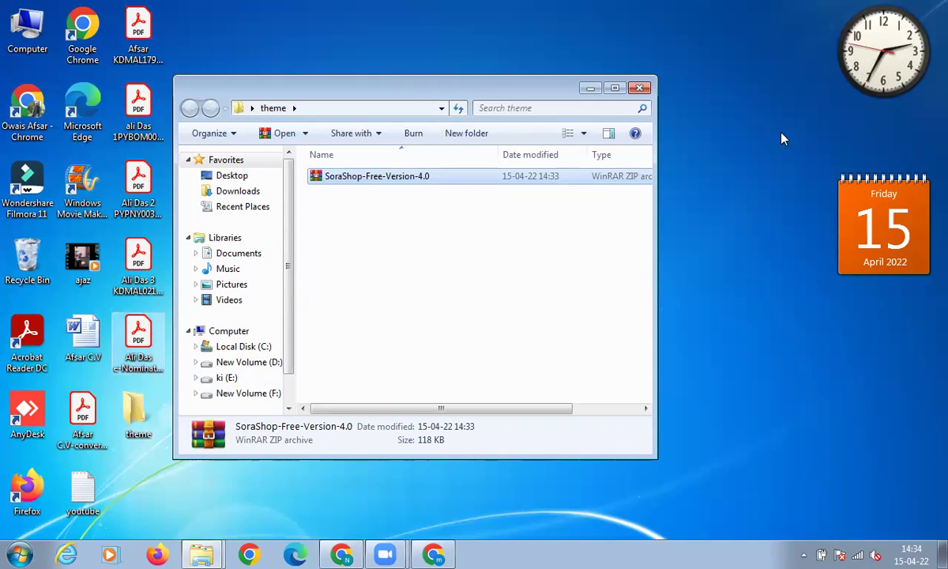
right_click(449, 177)
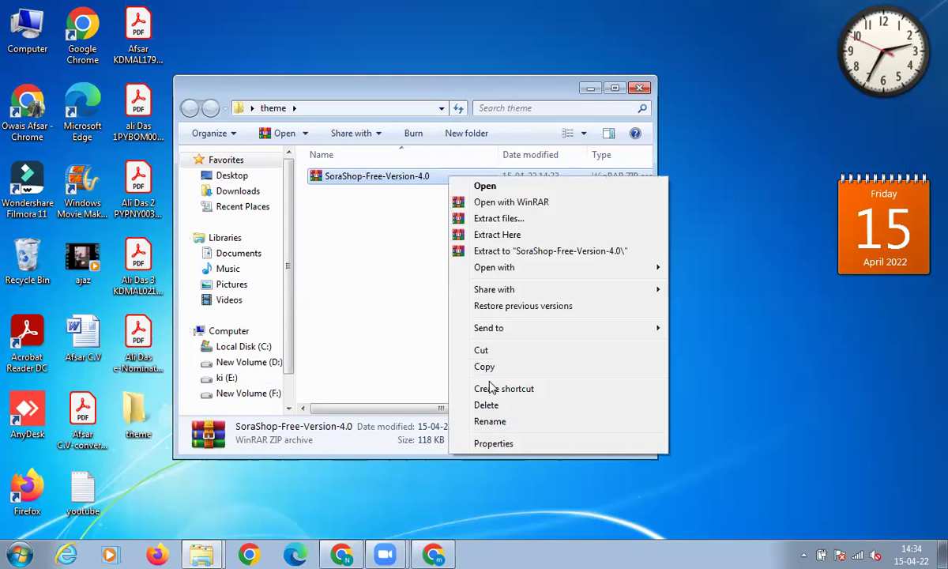
click(500, 235)
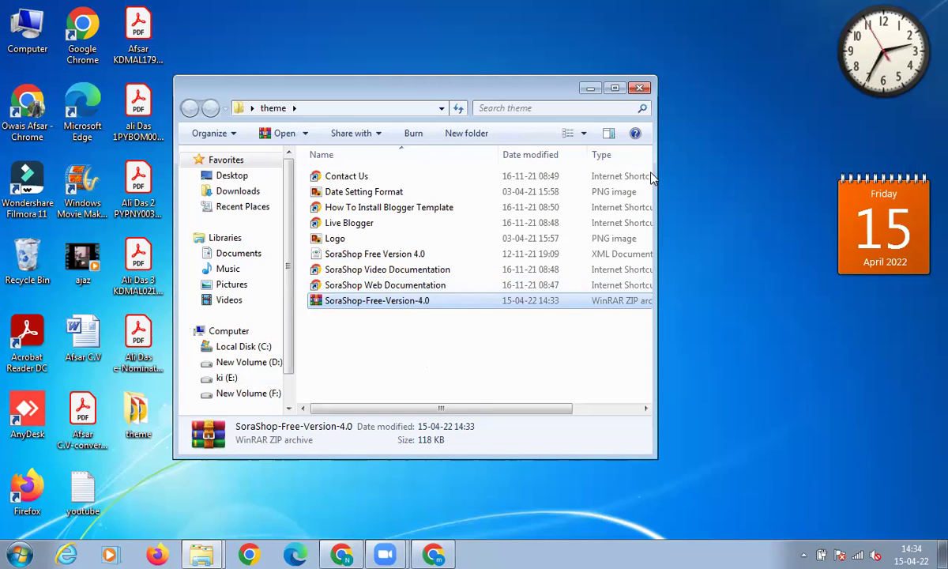
double_click(571, 83)
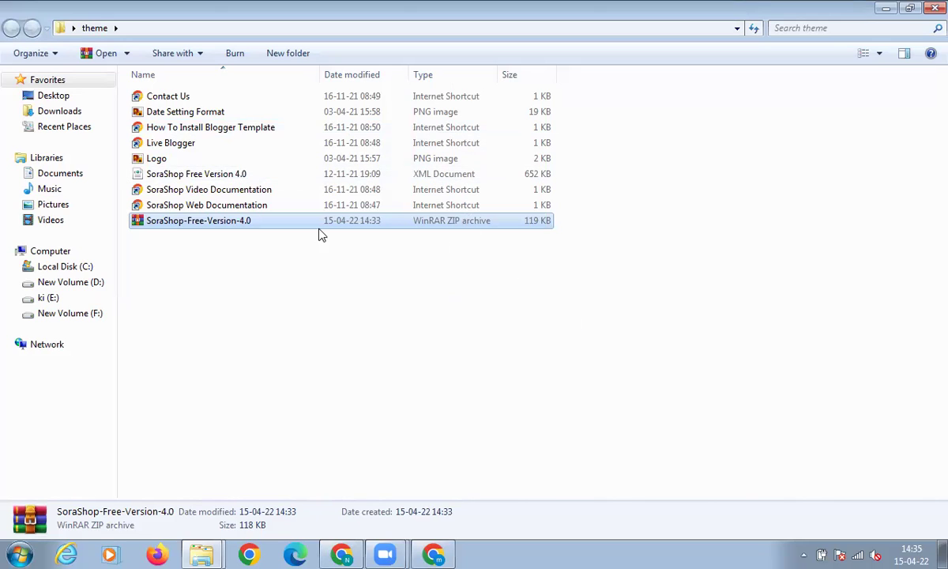
- Check the SoraShop Free Version 4.0 XML file in the theme folder, then switch to Chrome and open Blogger's Theme page
click(434, 175)
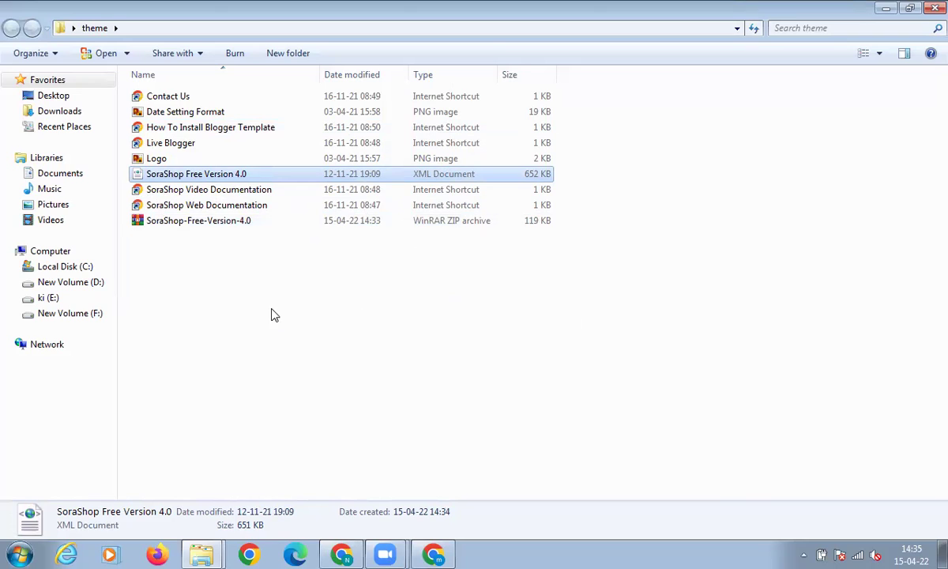
click(183, 383)
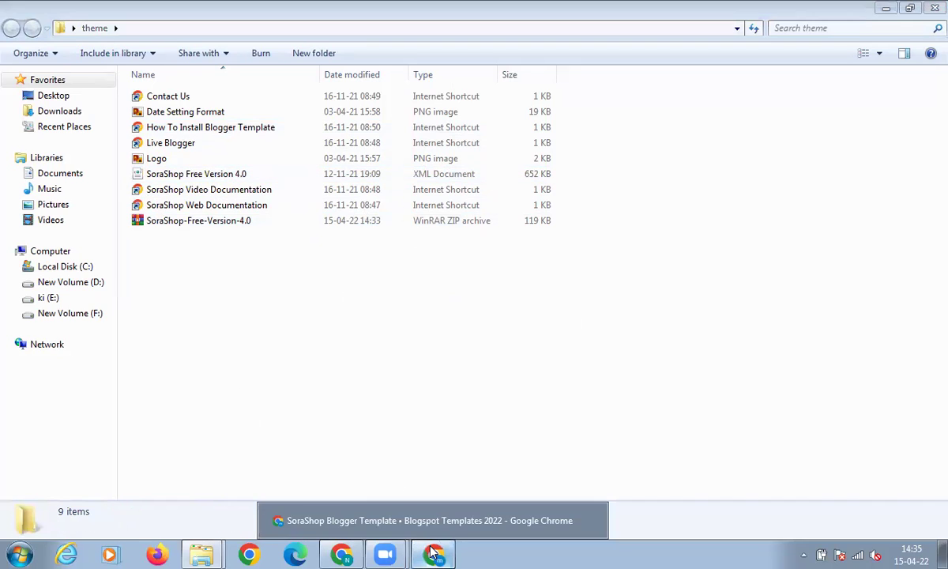
click(404, 519)
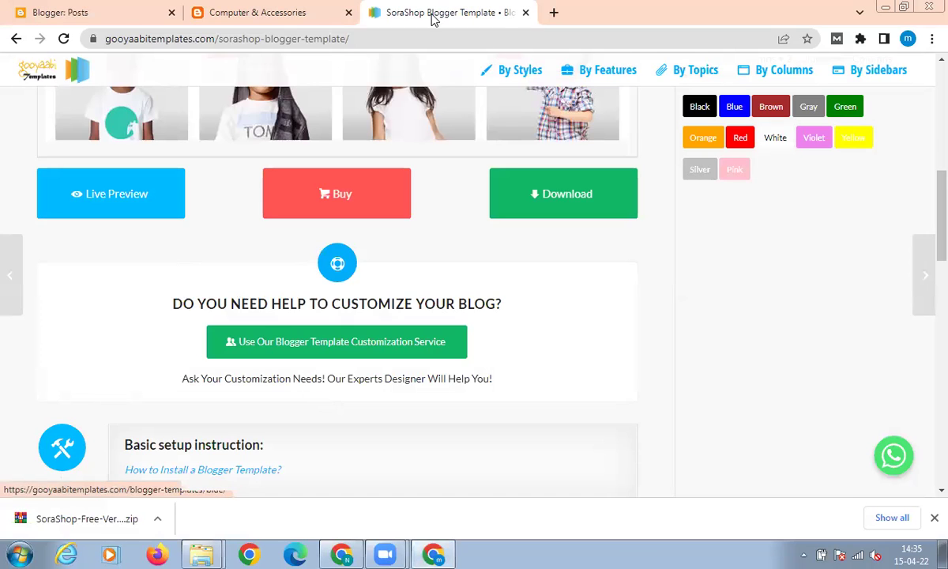
click(291, 8)
click(101, 11)
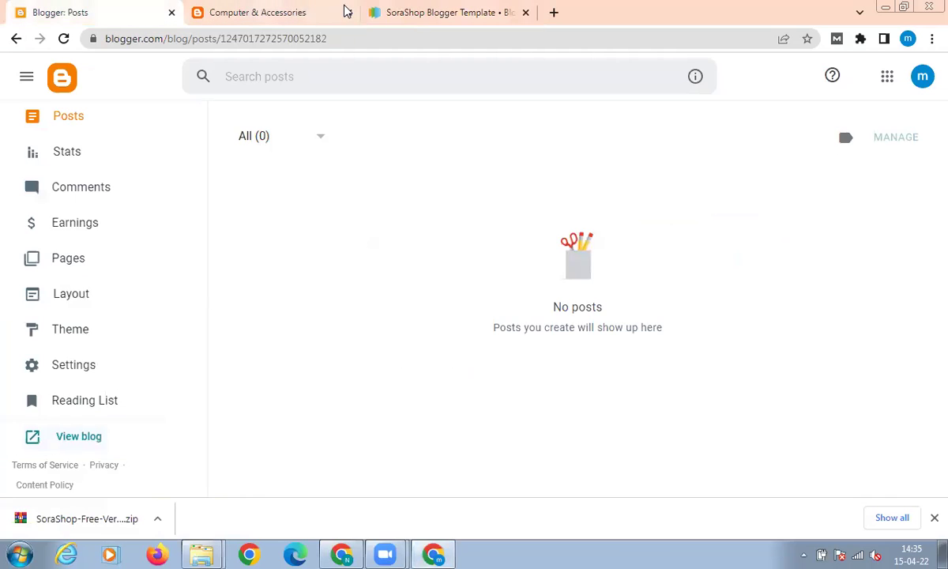
click(411, 7)
click(78, 11)
scroll(174, 284, up, 1)
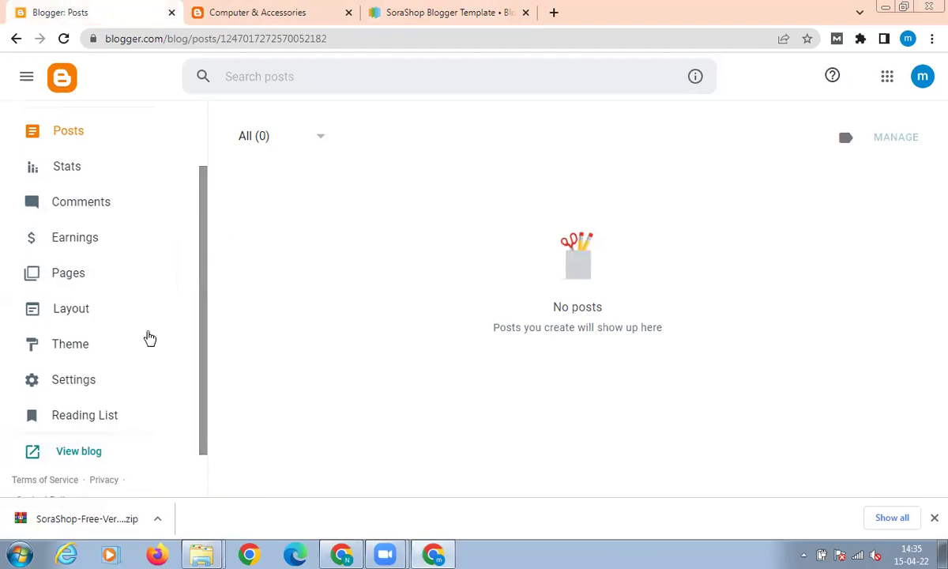
click(92, 347)
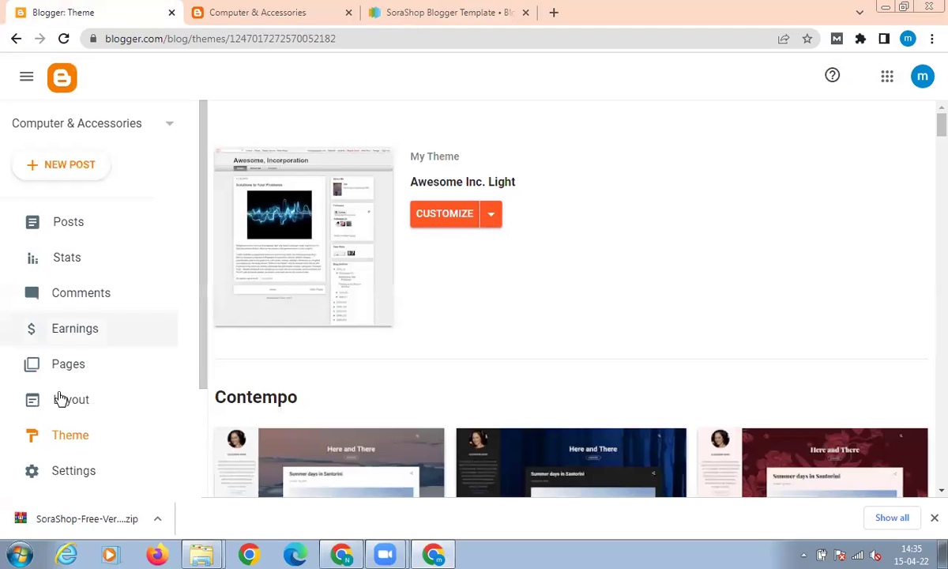
- Restore the blog's theme by uploading the SoraShop Free Version 4.0 XML document from the desktop's theme folder
click(493, 215)
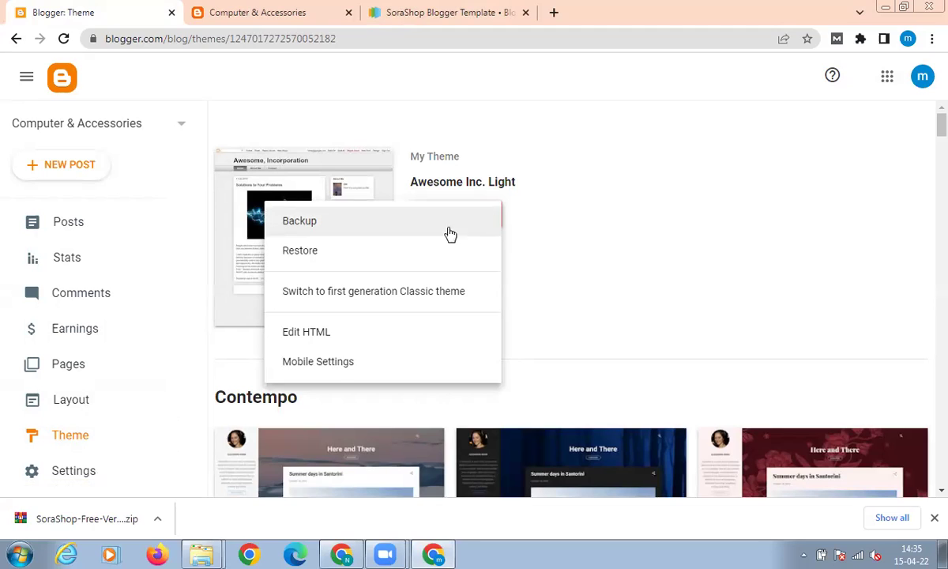
click(341, 261)
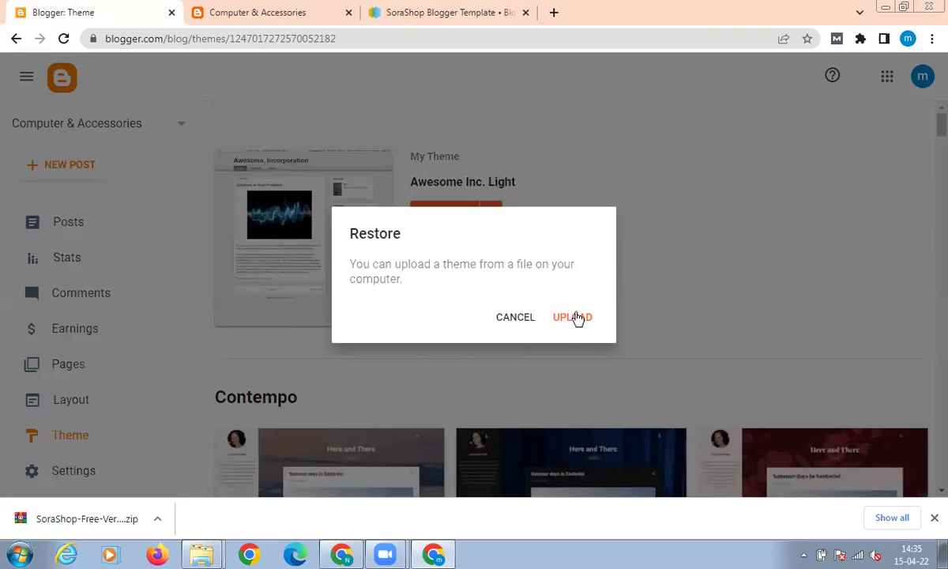
click(576, 317)
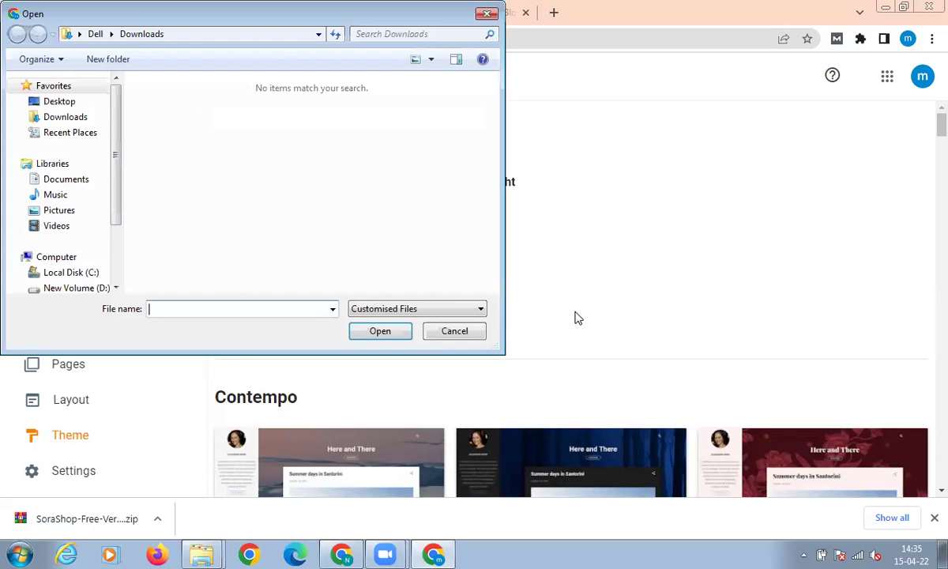
click(67, 101)
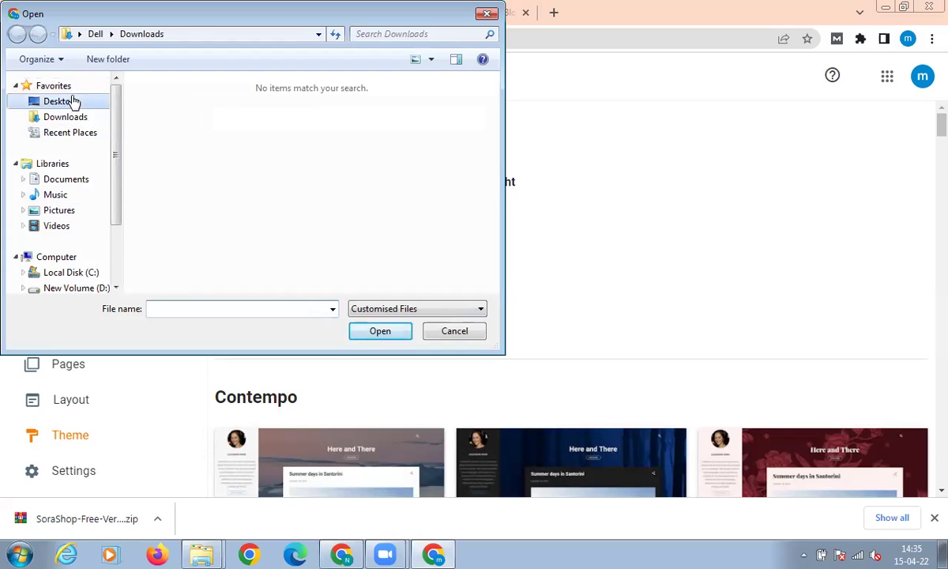
click(209, 267)
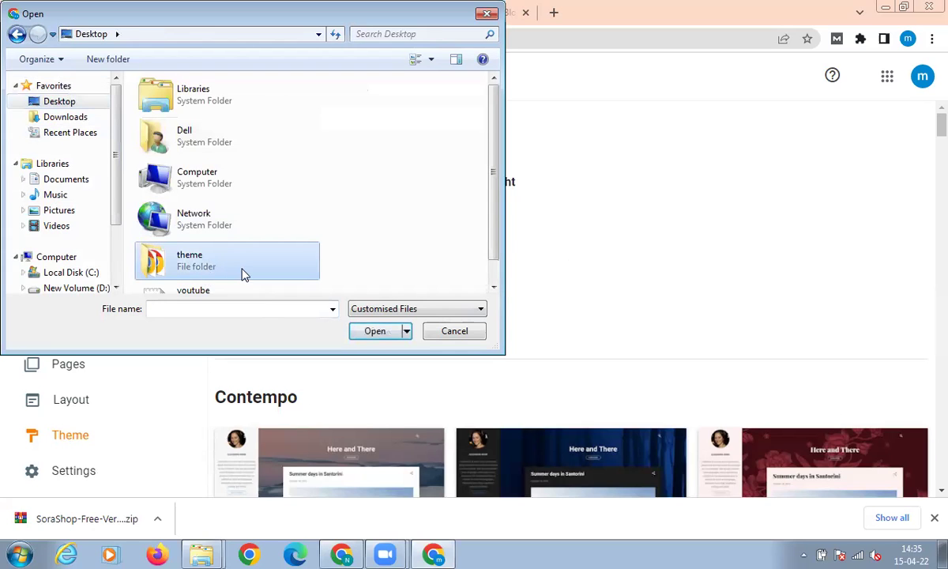
double_click(244, 271)
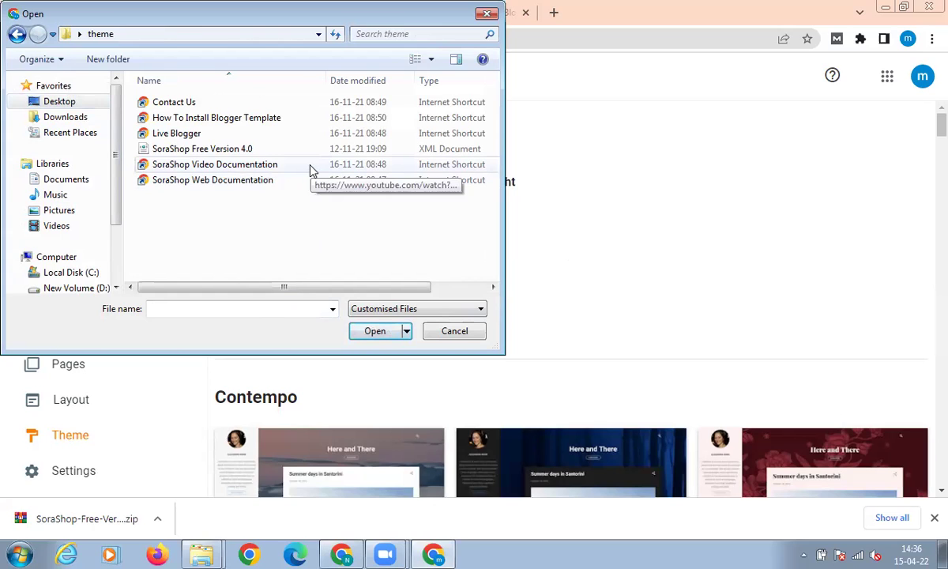
click(460, 152)
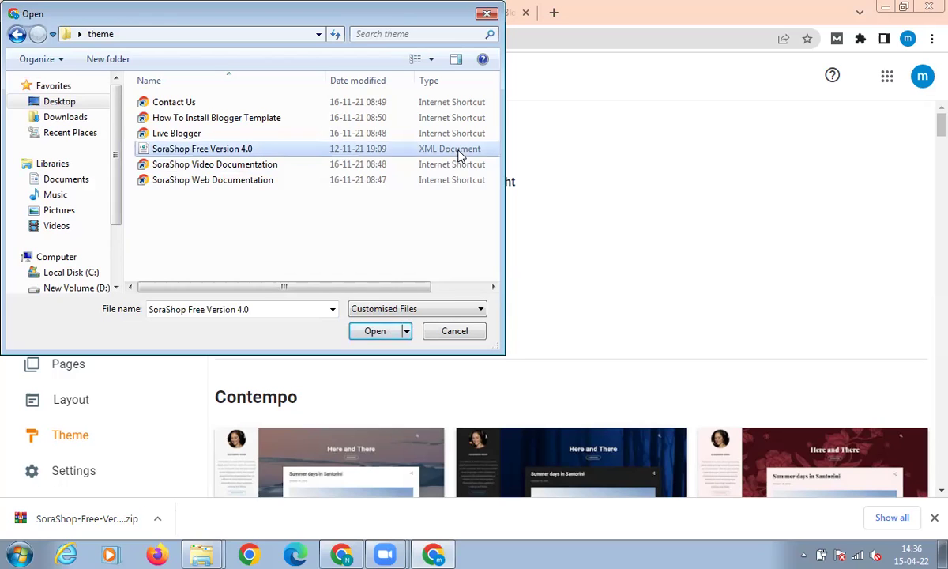
click(370, 336)
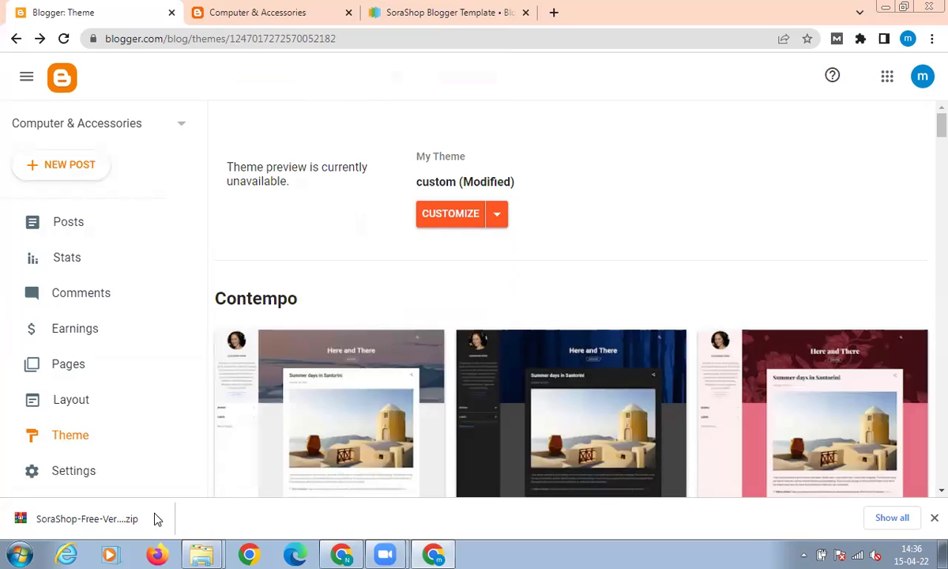
- Reload the live Computer & Accessories blog and examine the new theme's sections from the header down to the footer
click(235, 13)
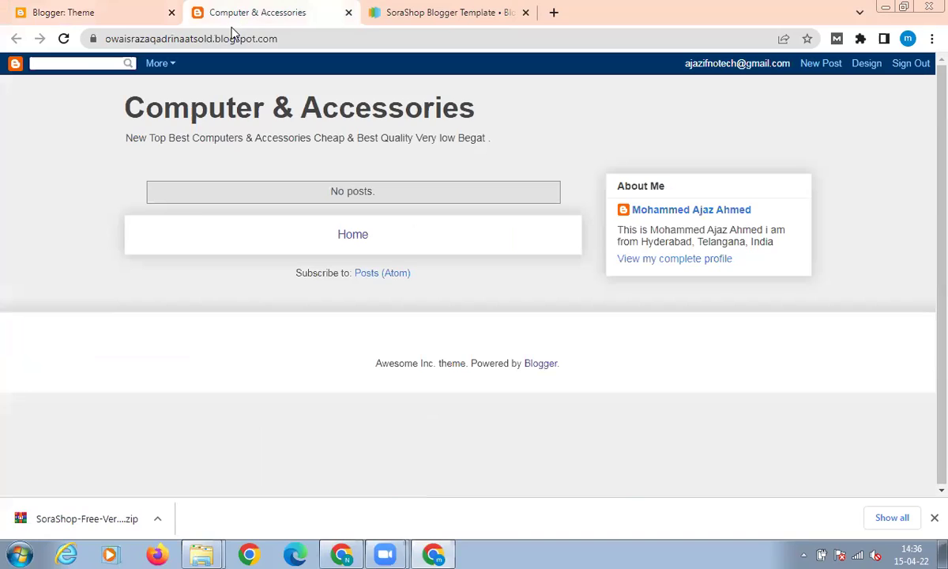
click(64, 39)
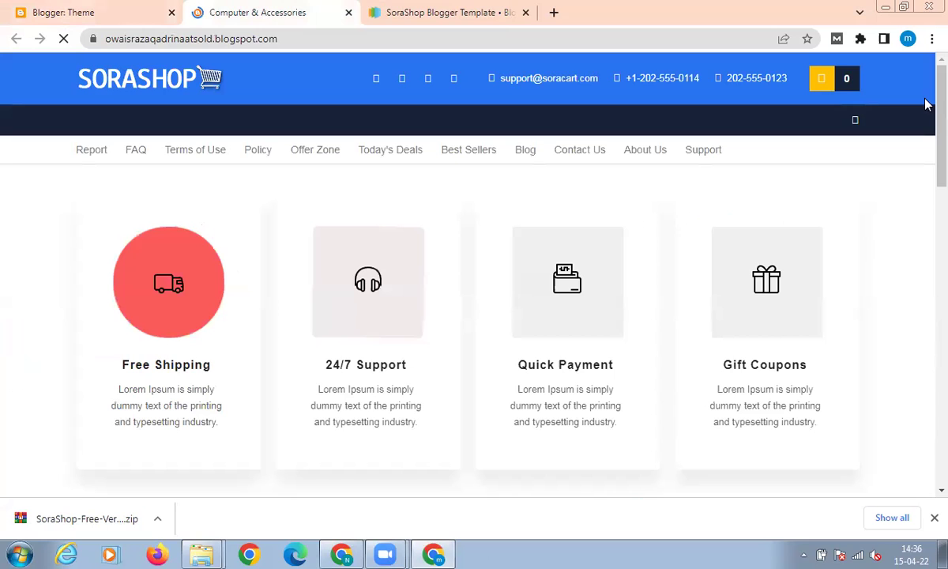
scroll(927, 127, down, 1)
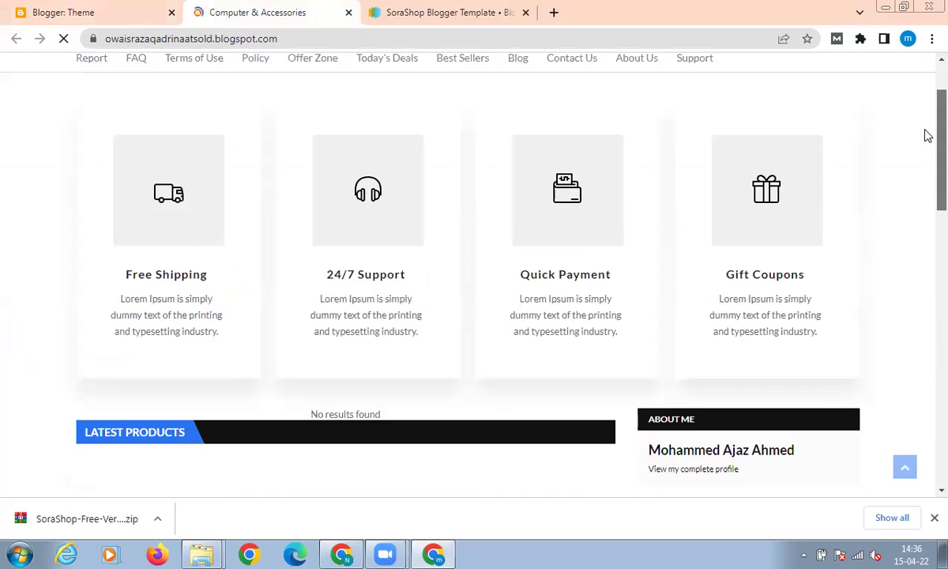
right_click(758, 136)
click(925, 163)
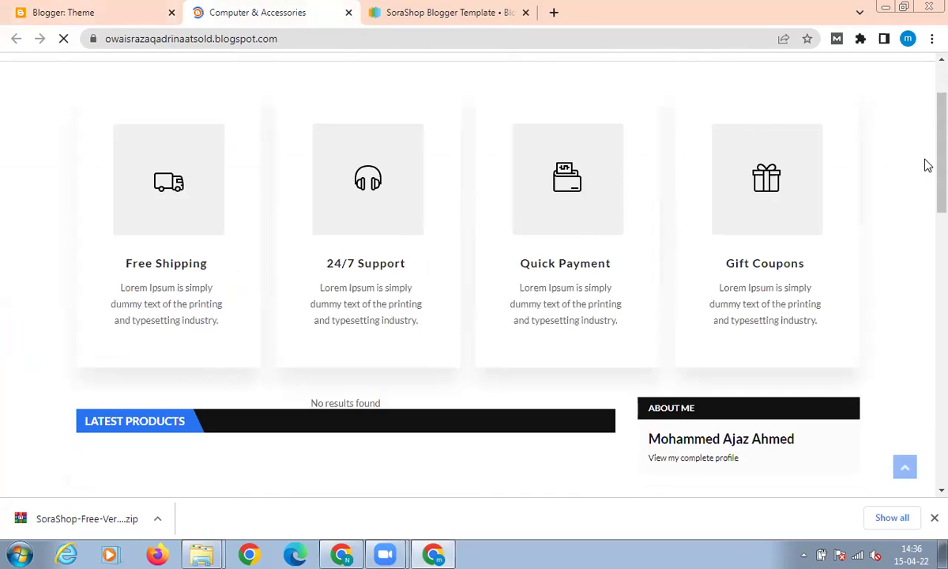
scroll(924, 125, up, 1)
scroll(926, 201, down, 4)
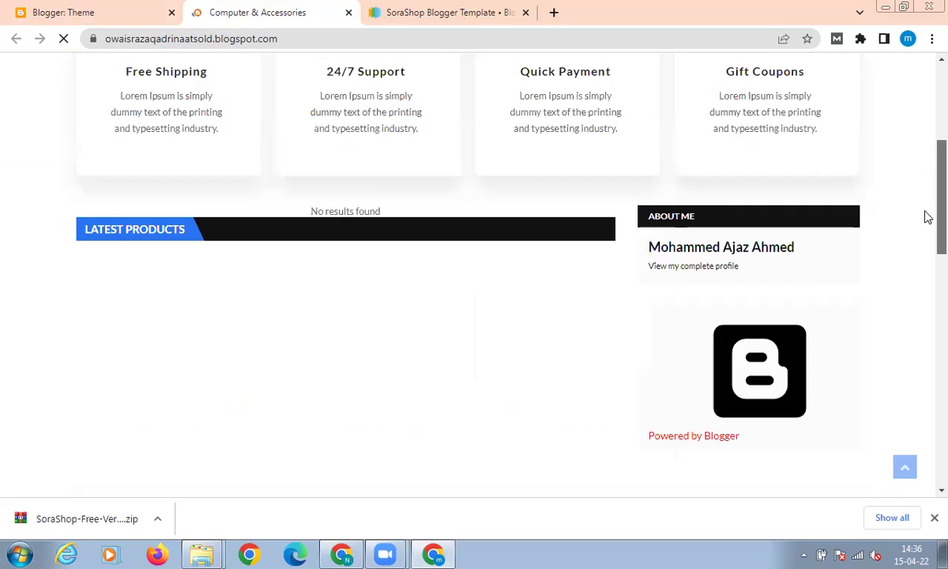
scroll(927, 309, down, 2)
scroll(926, 340, down, 3)
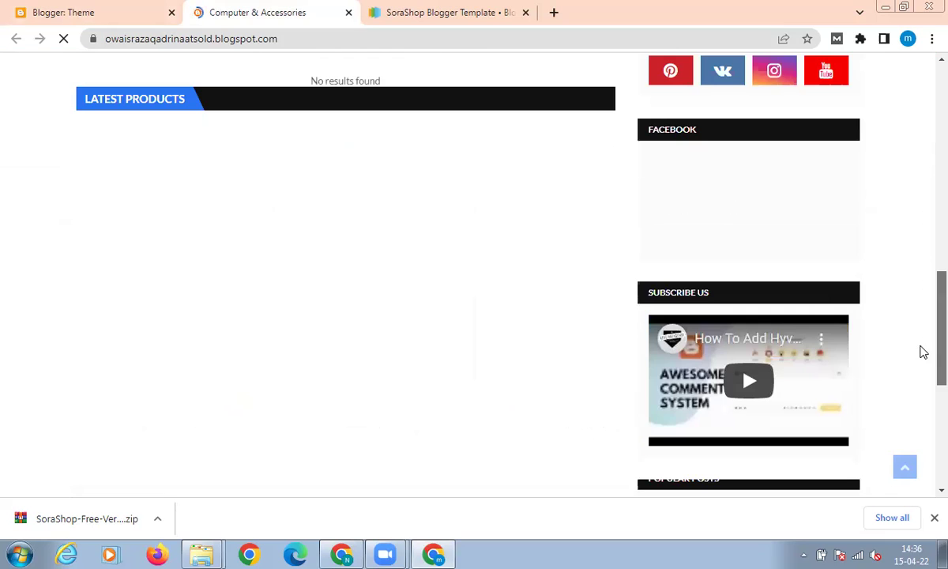
scroll(927, 399, down, 3)
scroll(928, 423, down, 1)
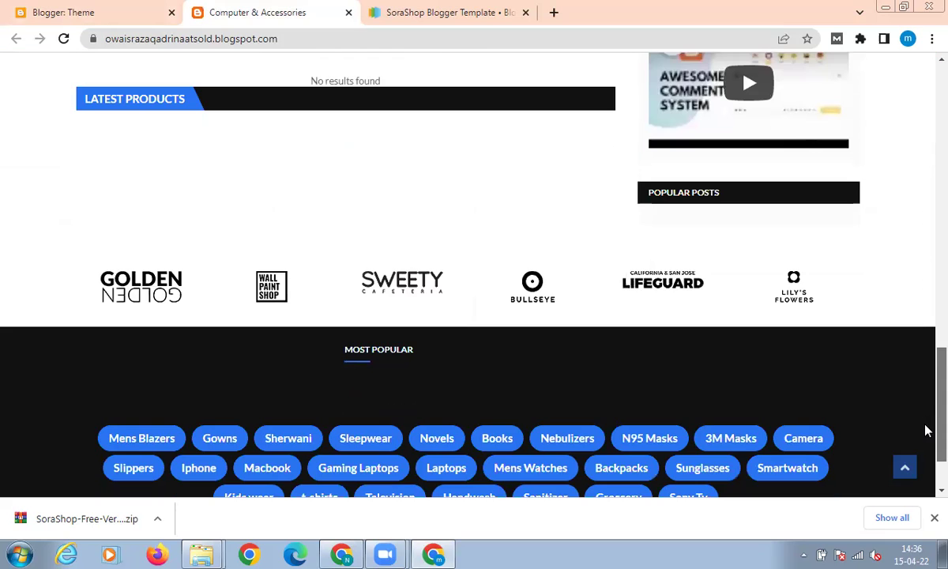
scroll(927, 452, down, 1)
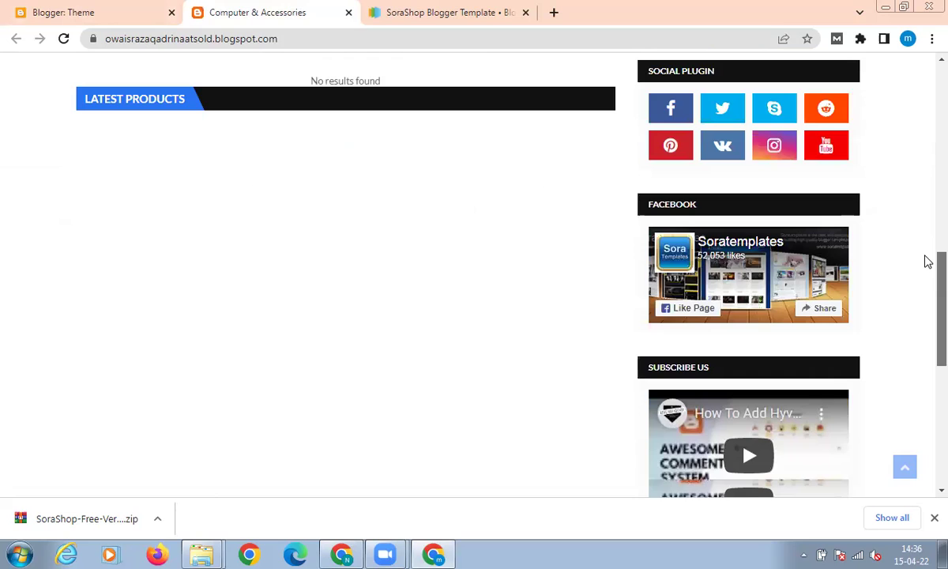
- Return to the start of the blog page and examine the header's navigation menus
scroll(927, 150, up, 4)
scroll(927, 150, up, 1)
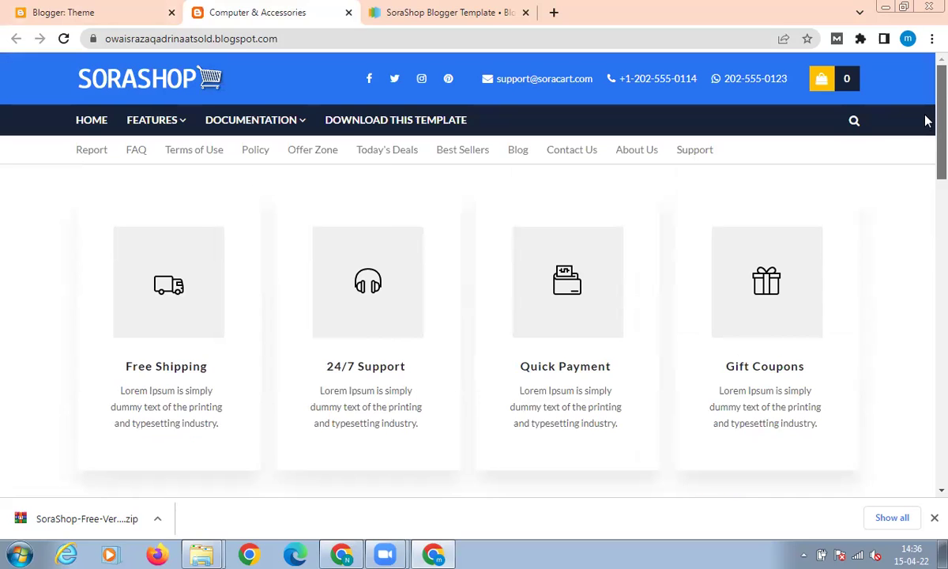
mouse_move(311, 116)
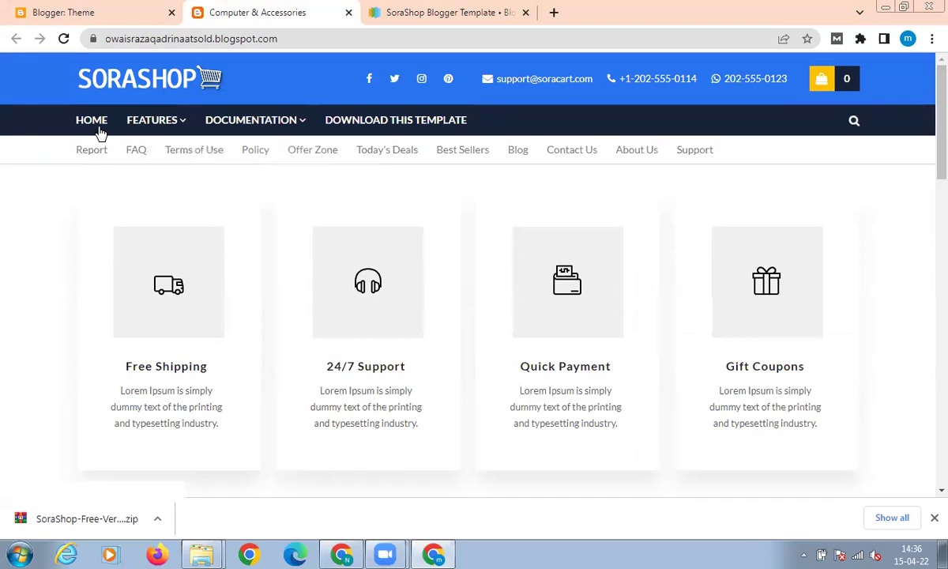
mouse_move(262, 127)
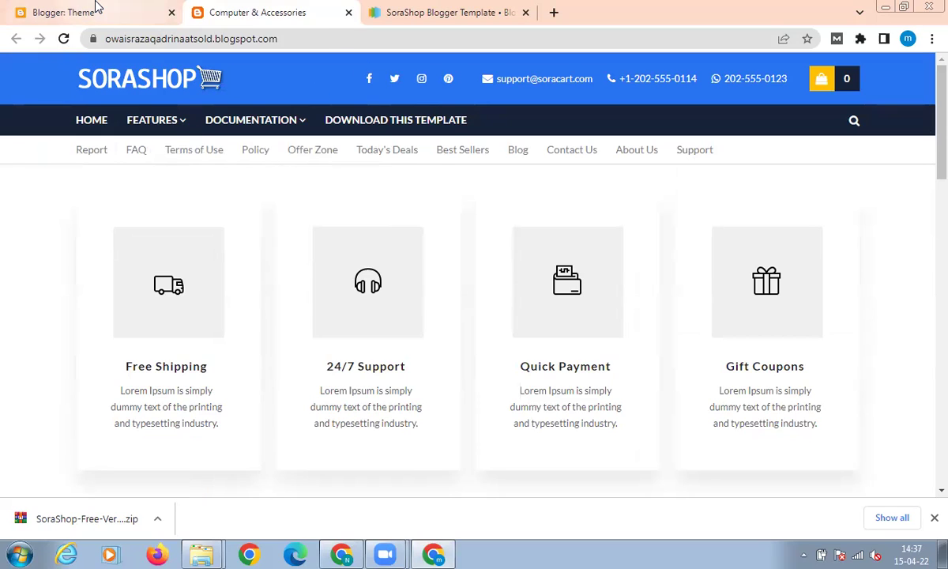
- Open the blog's Layout page, view the Payment Options gadget's settings and close them without saving
click(48, 11)
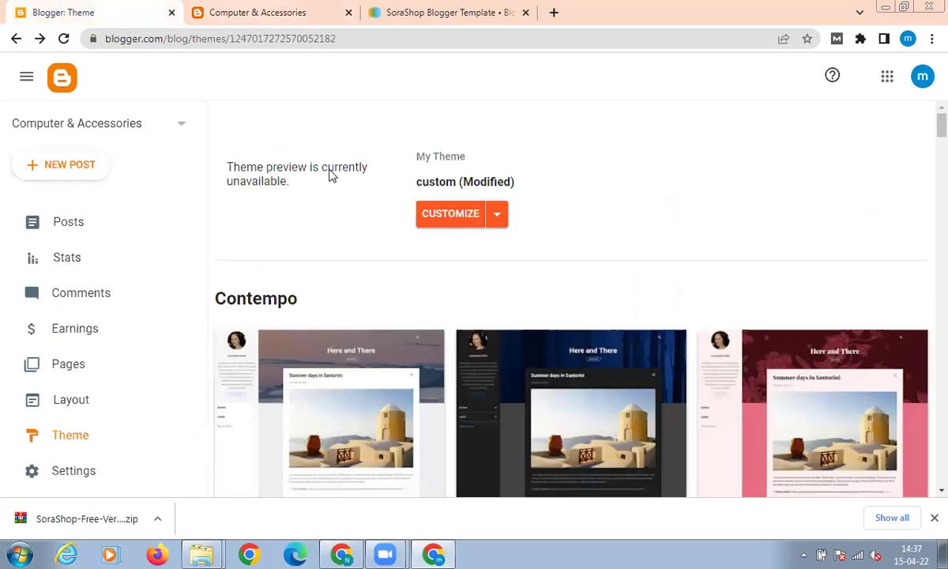
click(68, 398)
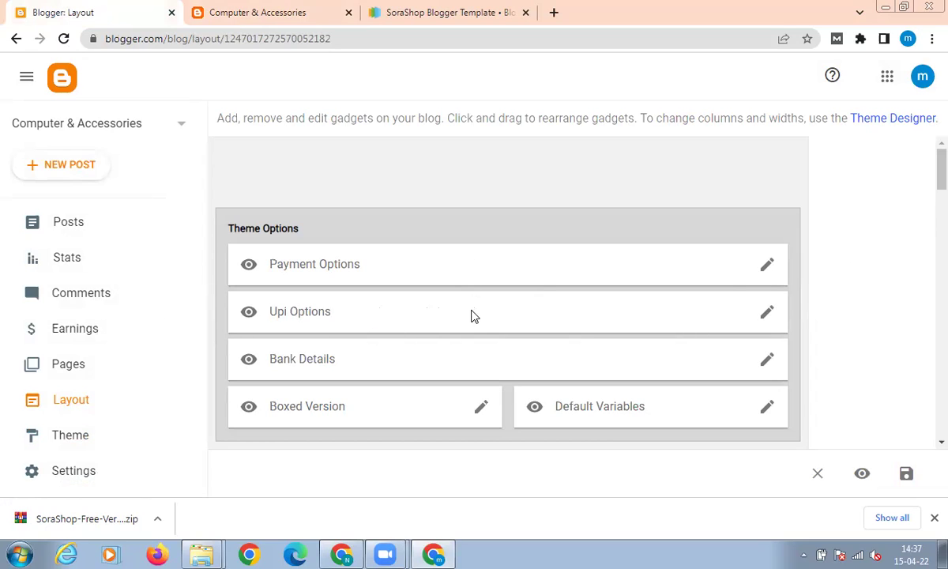
click(763, 265)
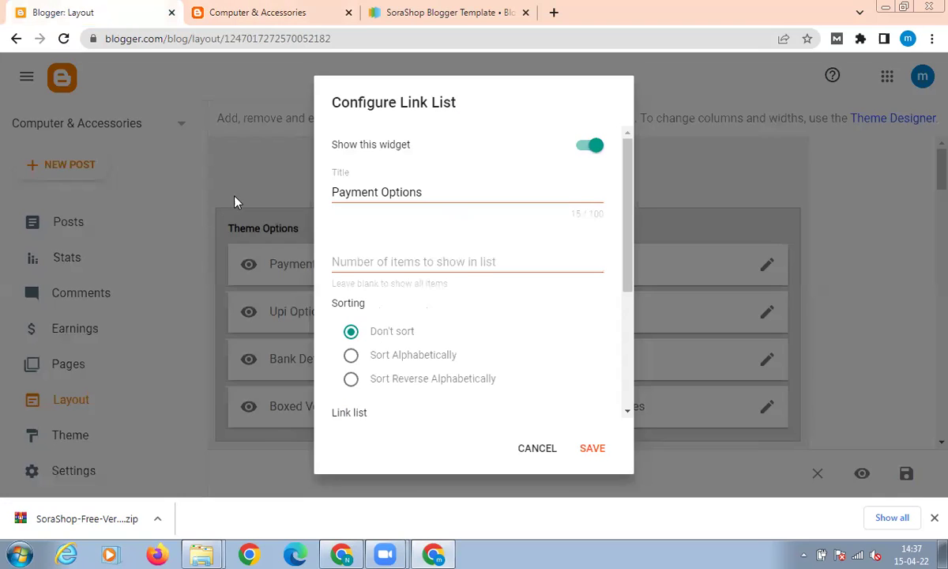
click(527, 449)
- Review the live blog again, examining the feature boxes, Latest Products area, sidebar widgets and footer tags
click(273, 13)
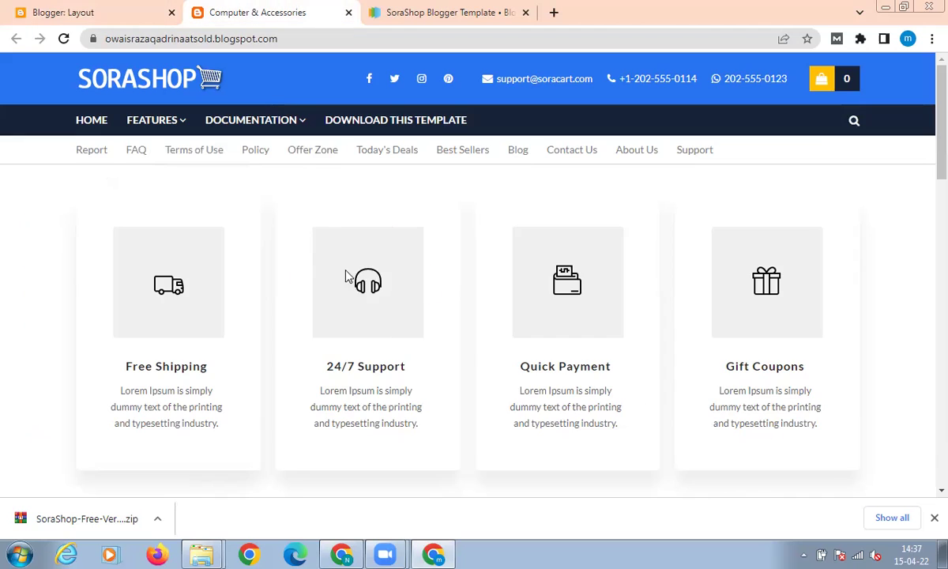
scroll(720, 250, down, 1)
scroll(571, 264, up, 1)
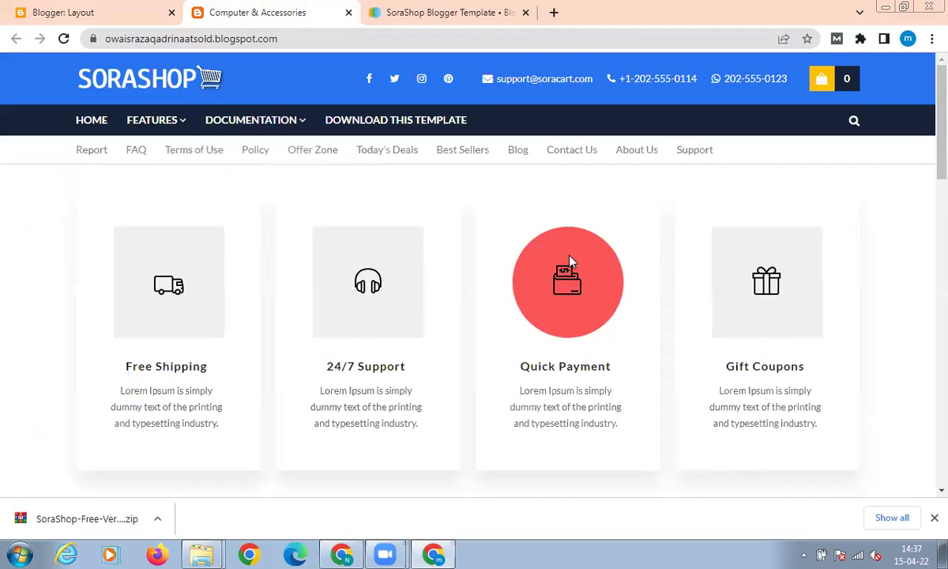
scroll(427, 268, down, 3)
scroll(441, 277, up, 1)
scroll(519, 273, down, 2)
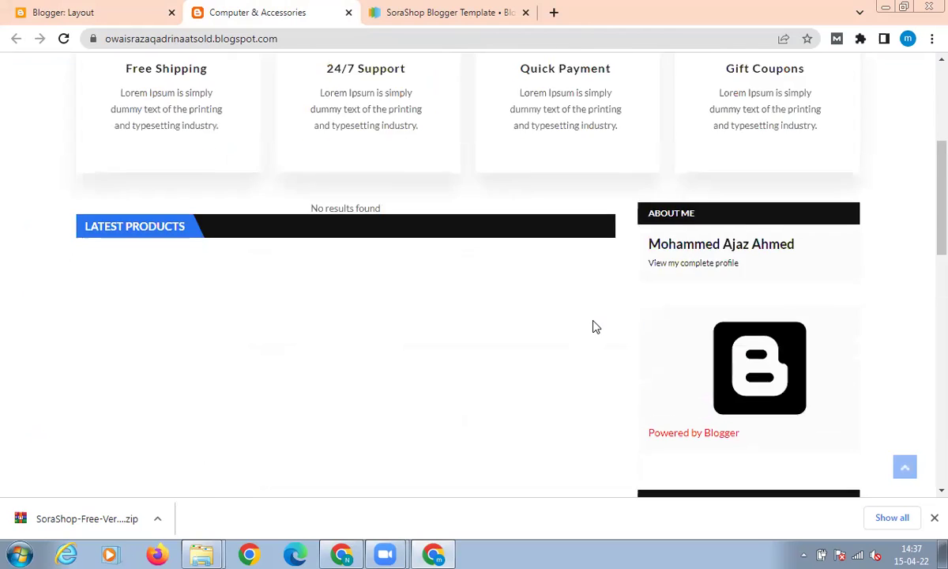
scroll(595, 326, down, 2)
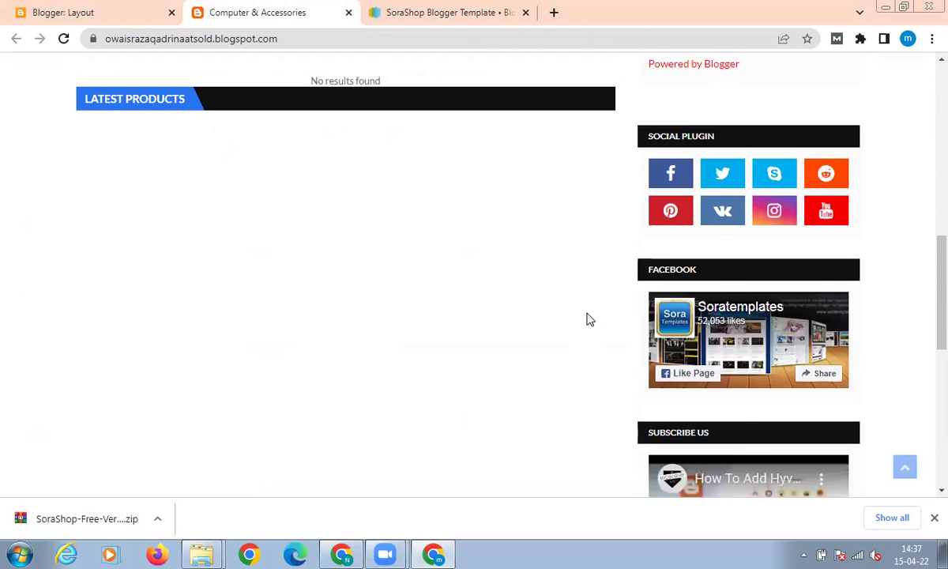
scroll(589, 319, down, 7)
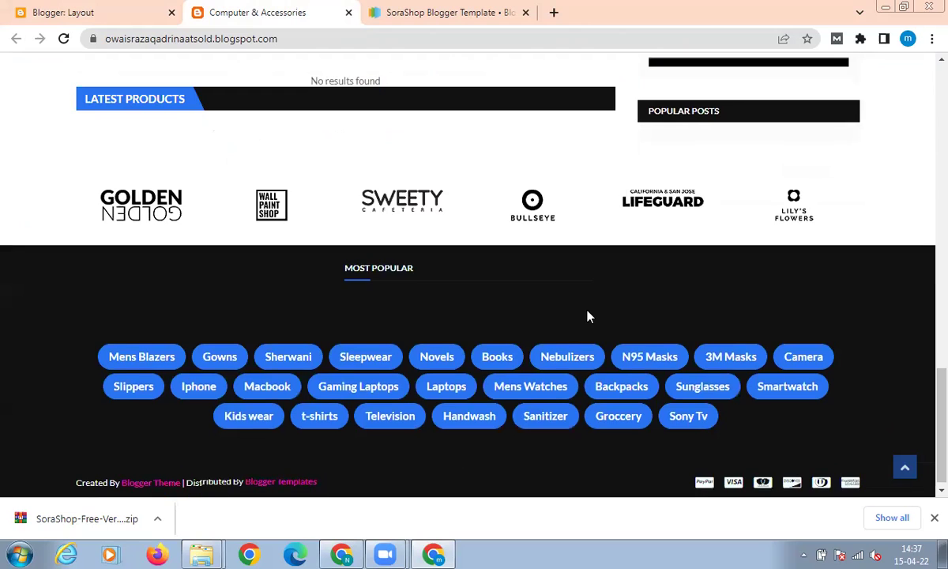
scroll(587, 311, up, 6)
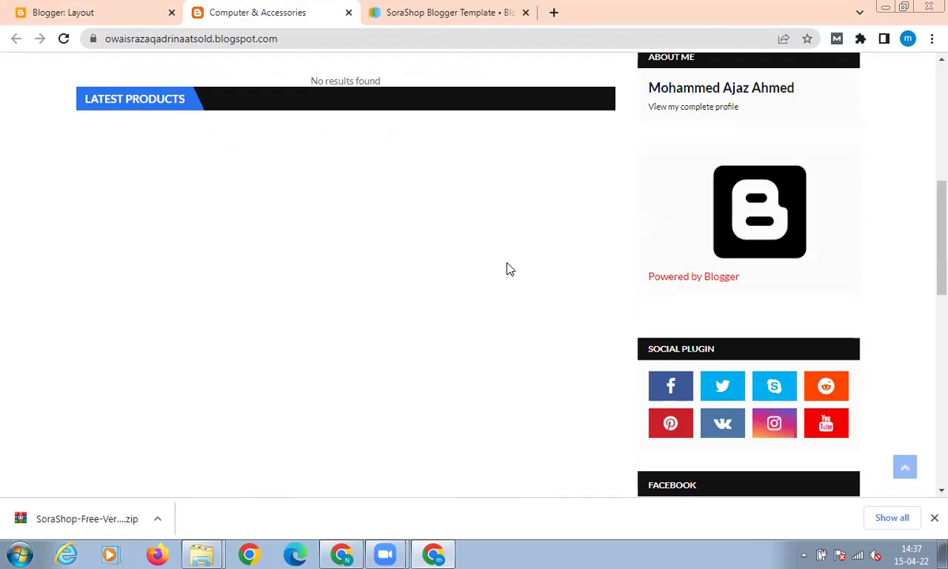
scroll(510, 269, up, 1)
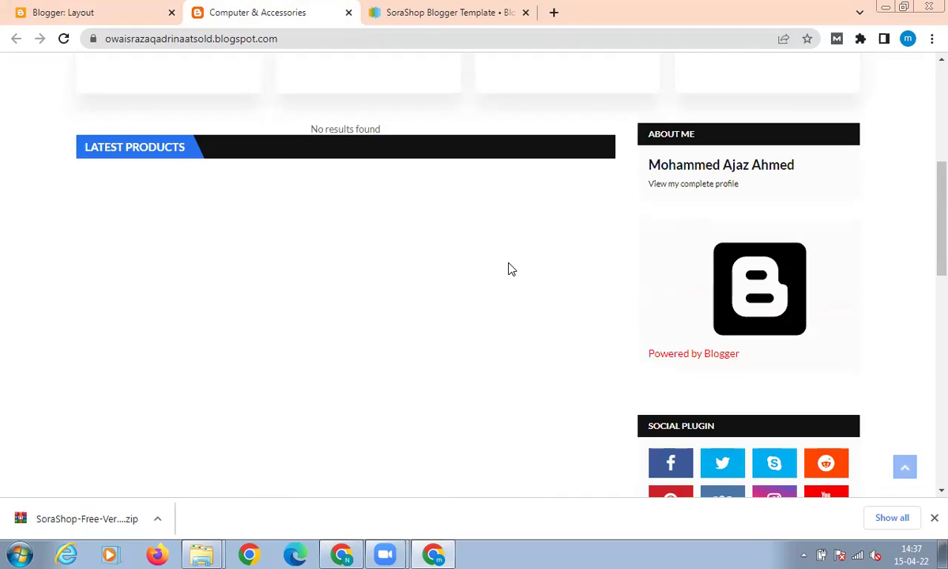
- Search the live blog page for the text "payment op" and examine the Quick Payment box
key(ctrl+f)
text(p)
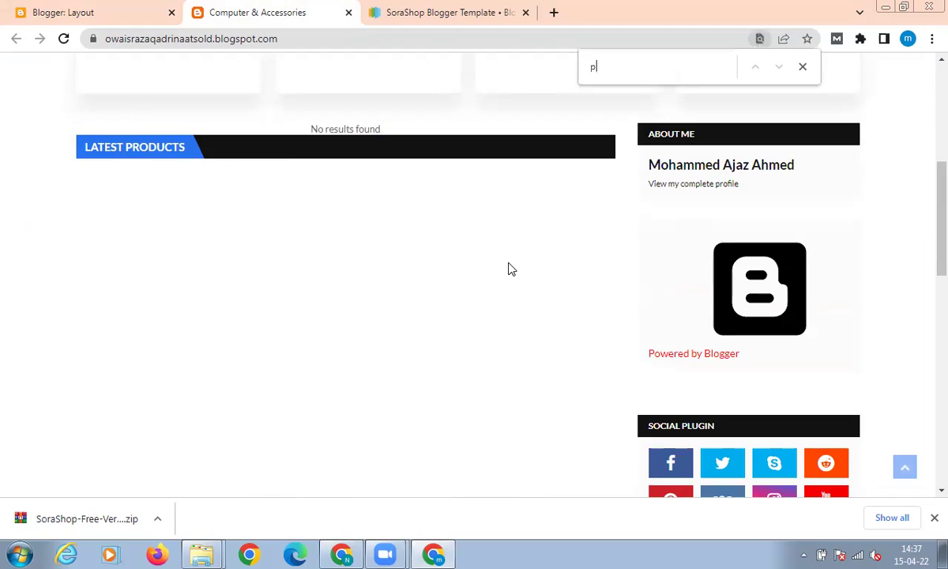
text(aymen)
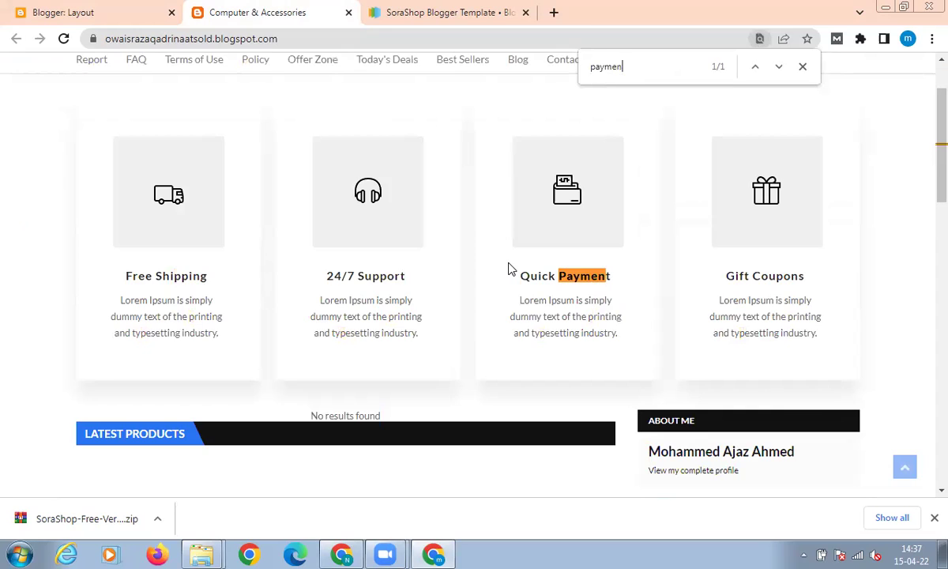
text(t op)
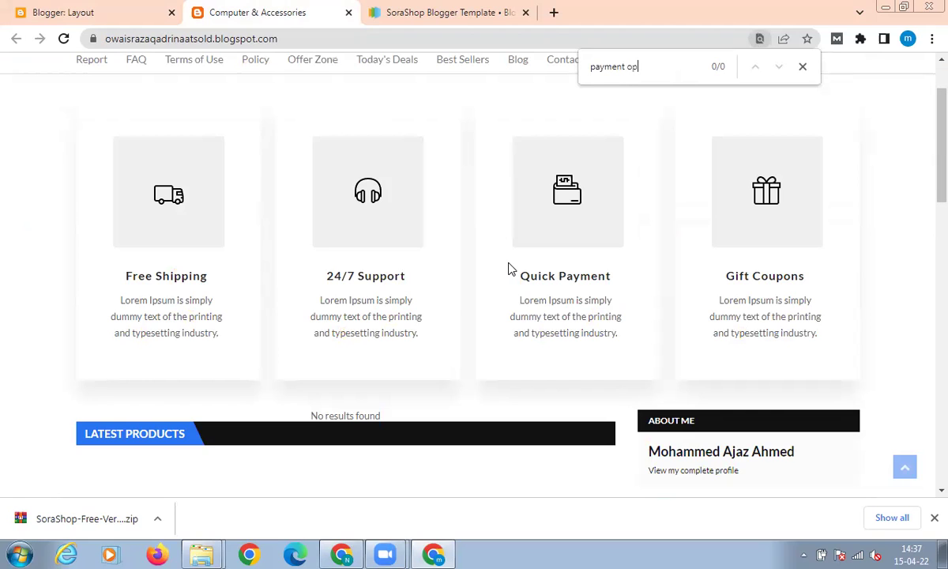
right_click(551, 286)
click(559, 278)
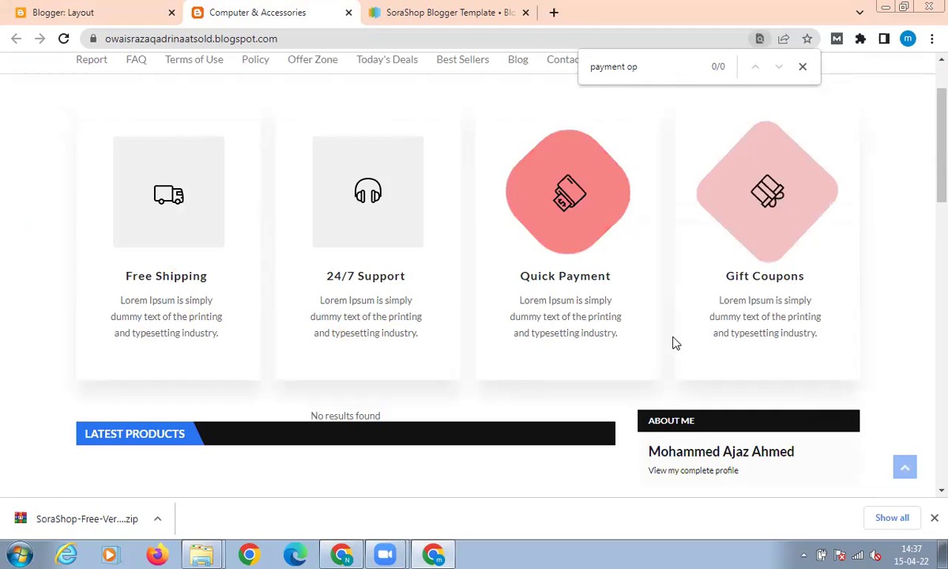
- Follow the Features link in the blog header, return to the previous page and examine the header menus
scroll(630, 277, up, 1)
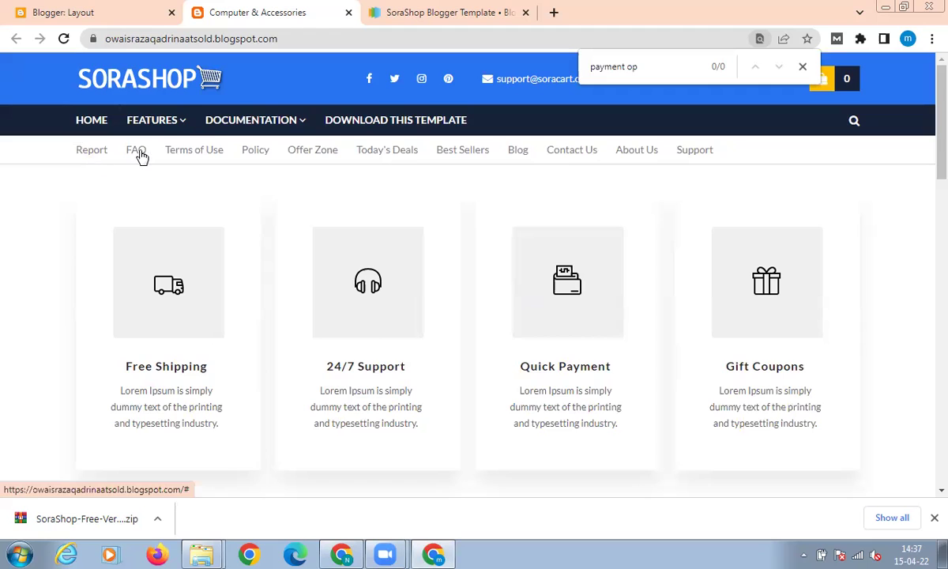
click(182, 120)
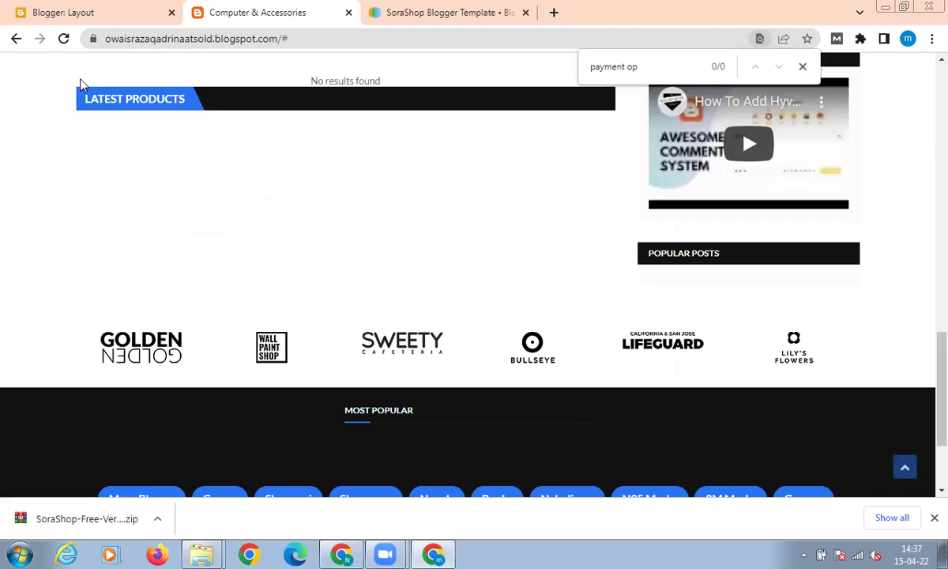
click(16, 38)
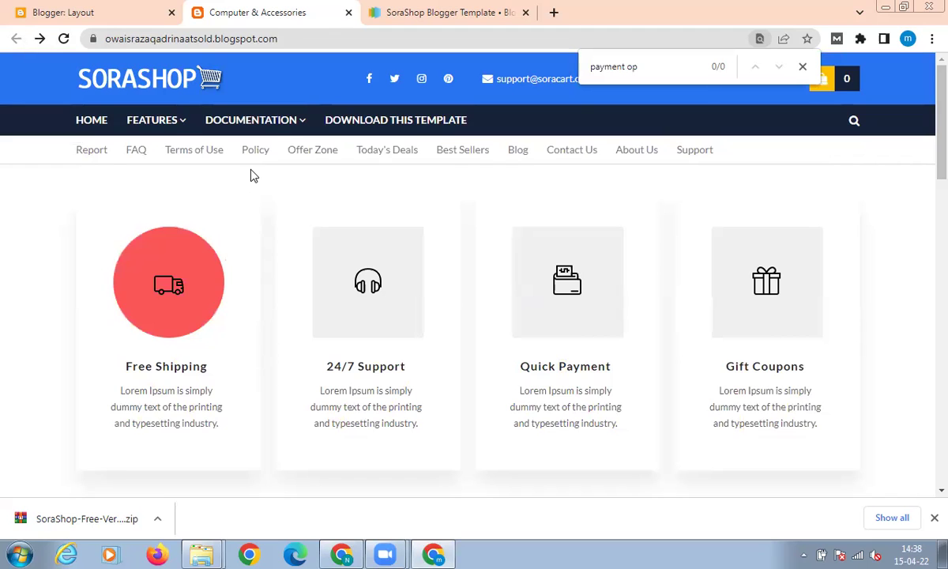
mouse_move(177, 123)
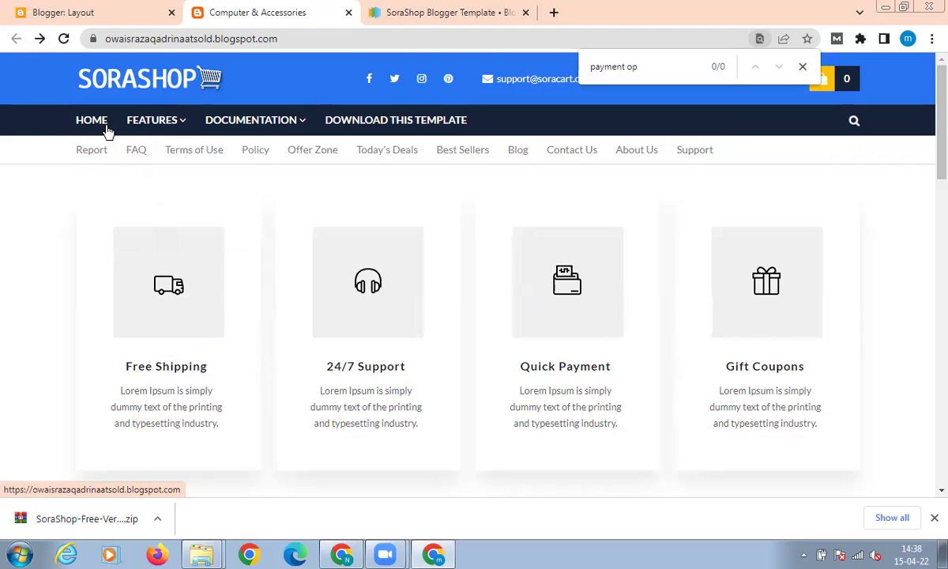
- Examine the Layout page's gadgets from Theme Options down to Main Posts and compare them with the live blog
click(115, 11)
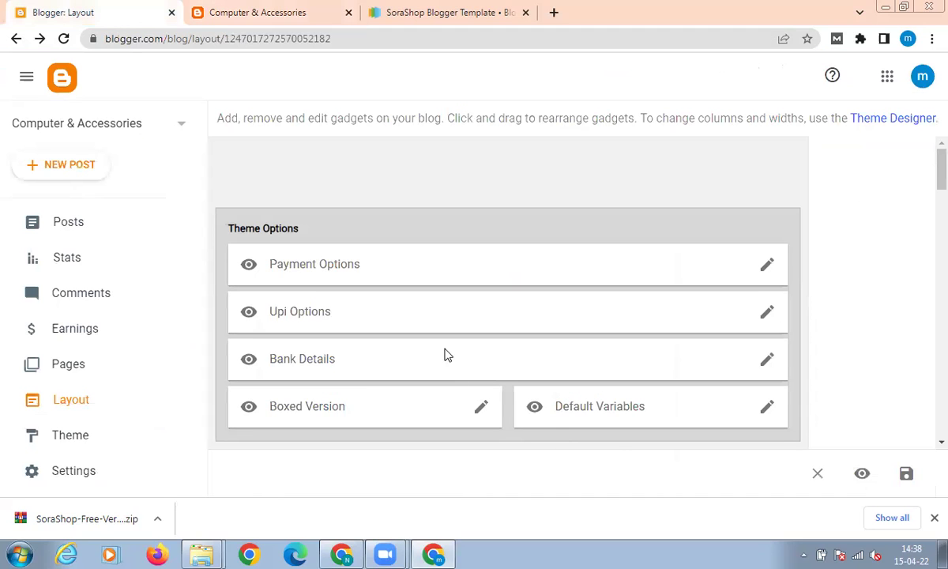
scroll(445, 355, down, 1)
scroll(303, 267, down, 3)
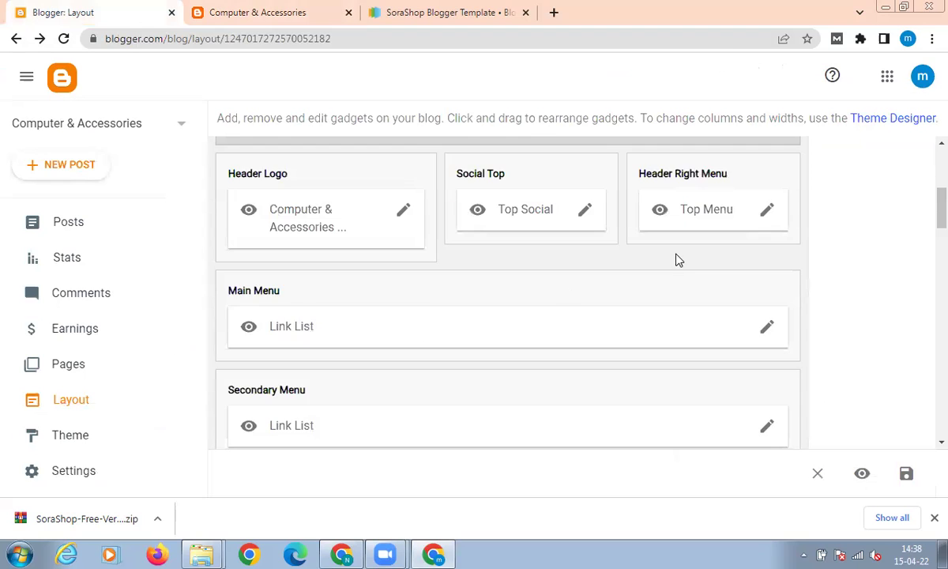
scroll(579, 296, down, 1)
scroll(535, 327, down, 1)
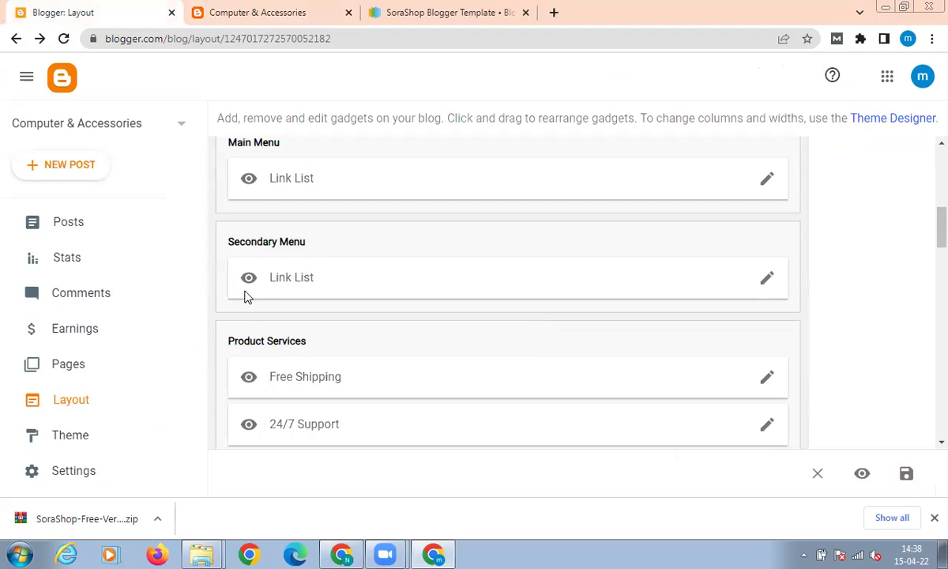
scroll(334, 296, down, 2)
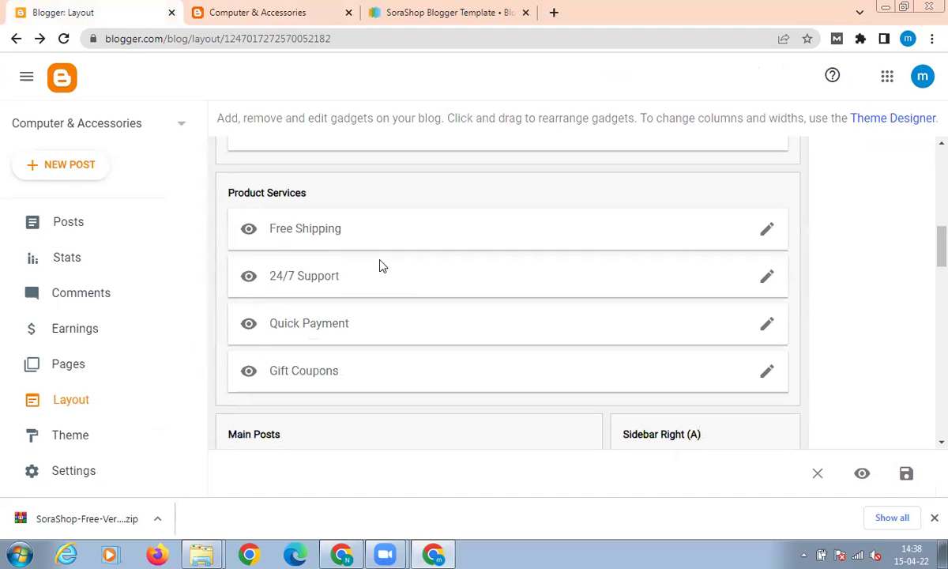
scroll(410, 290, down, 2)
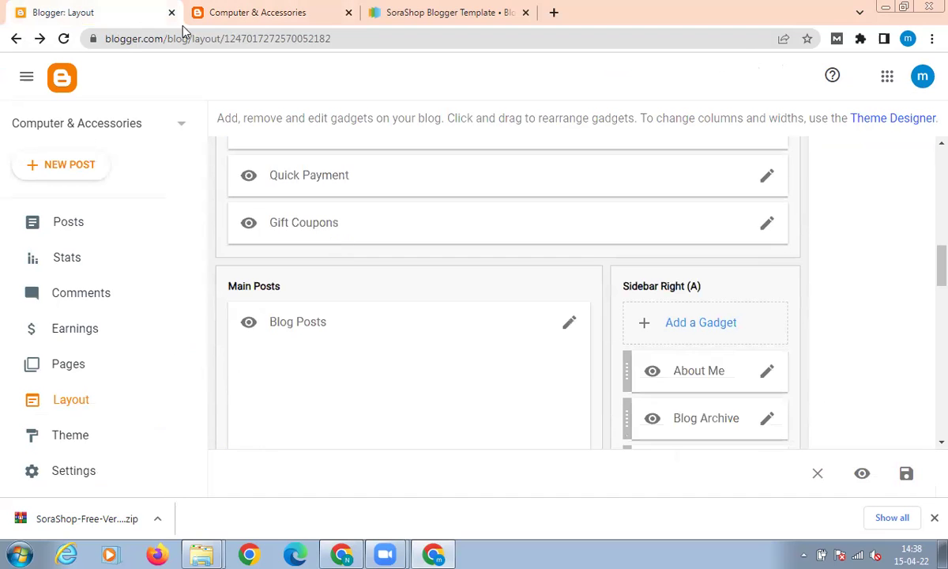
click(267, 26)
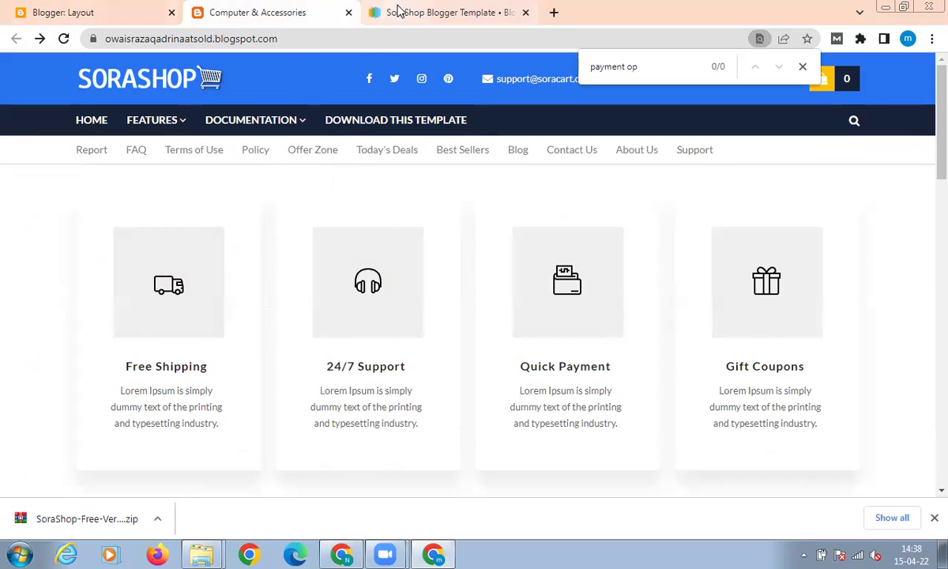
- Change the Free Shipping gadget's title to "Free Shipping Low Price" on the Layout page, save it and reload the live blog
click(145, 18)
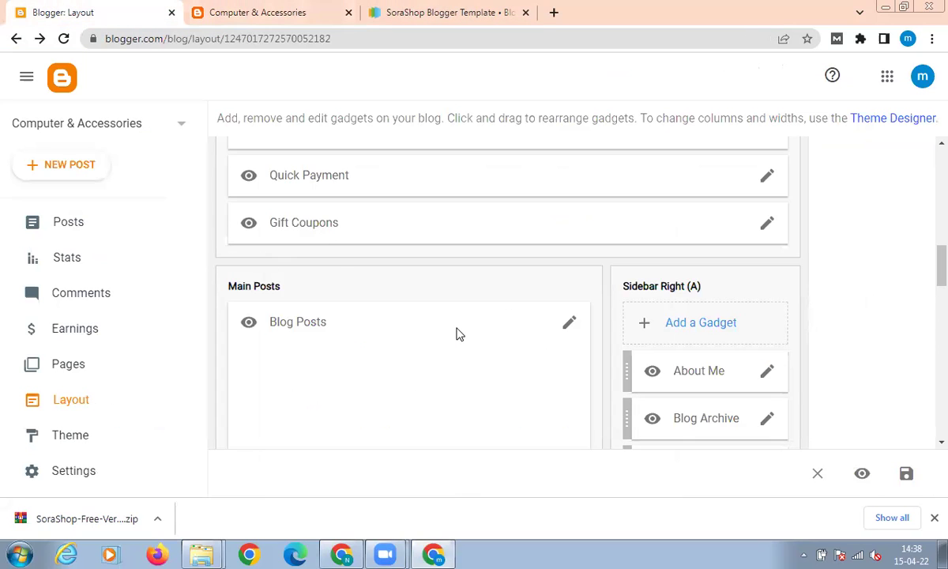
scroll(366, 251, up, 2)
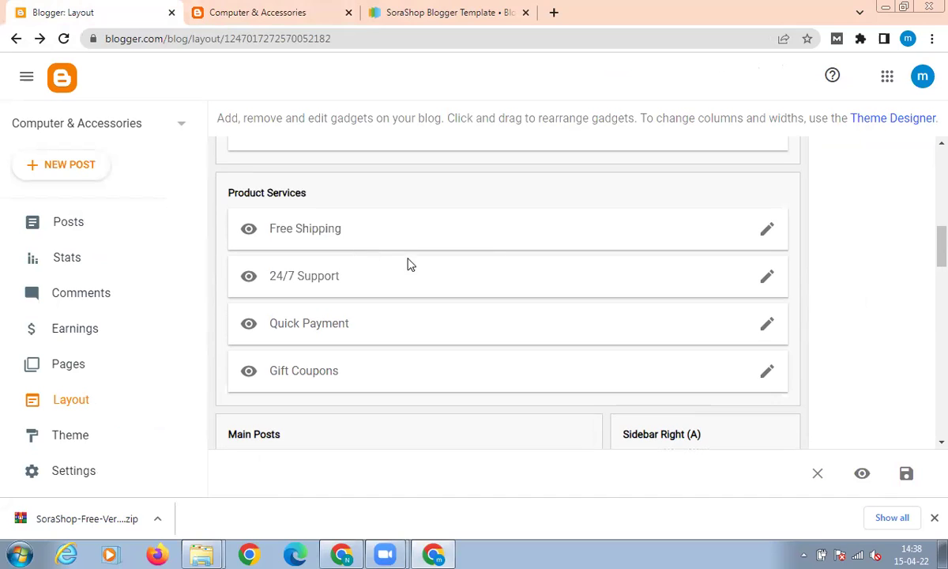
click(768, 230)
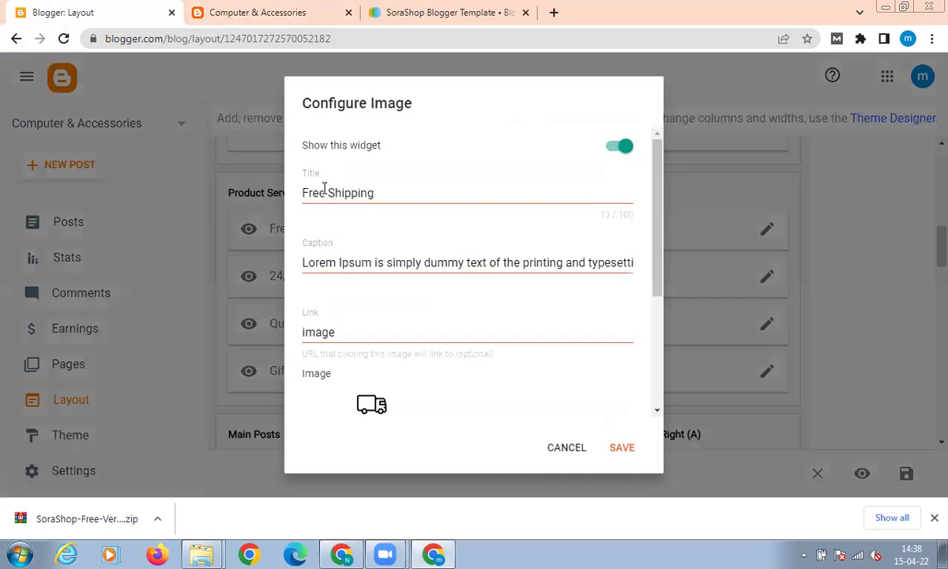
click(327, 193)
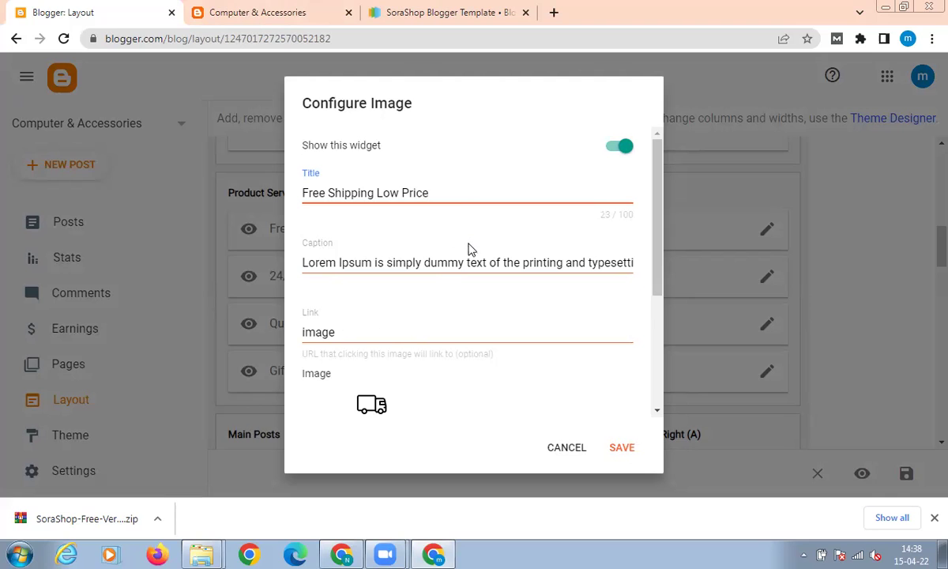
click(624, 449)
click(267, 7)
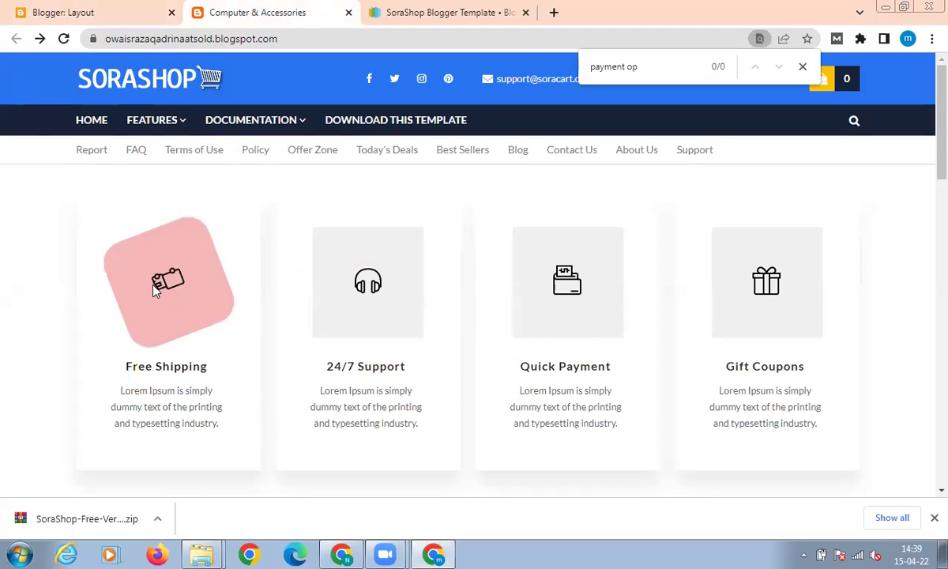
click(64, 40)
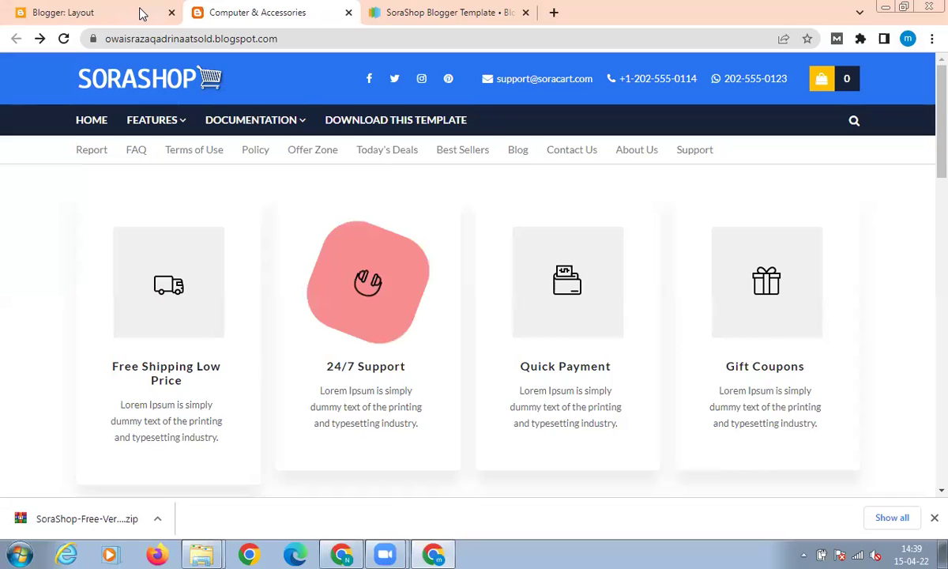
- Change the Quick Payment gadget's title to "Quick Payment Method" in the Product Services section and save it
key(ctrl+1)
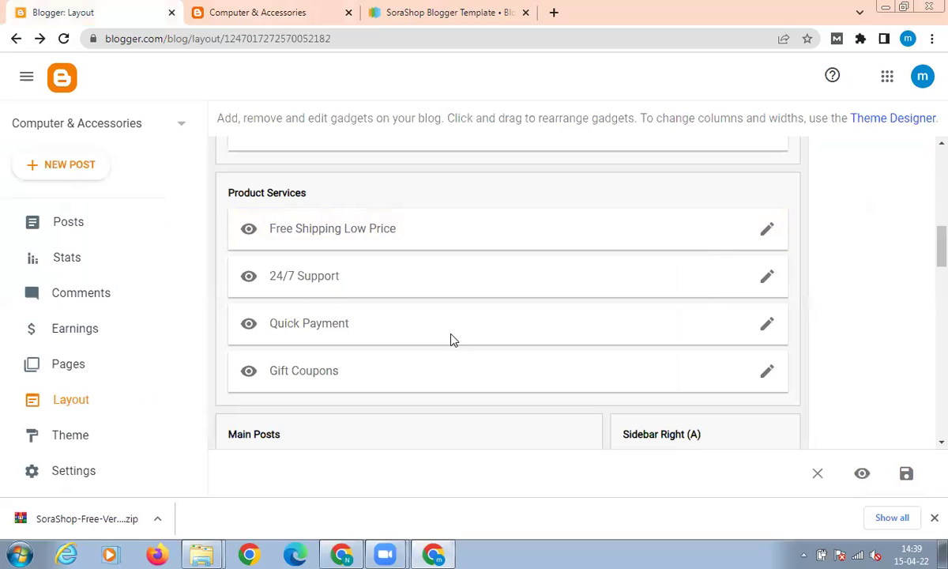
click(768, 326)
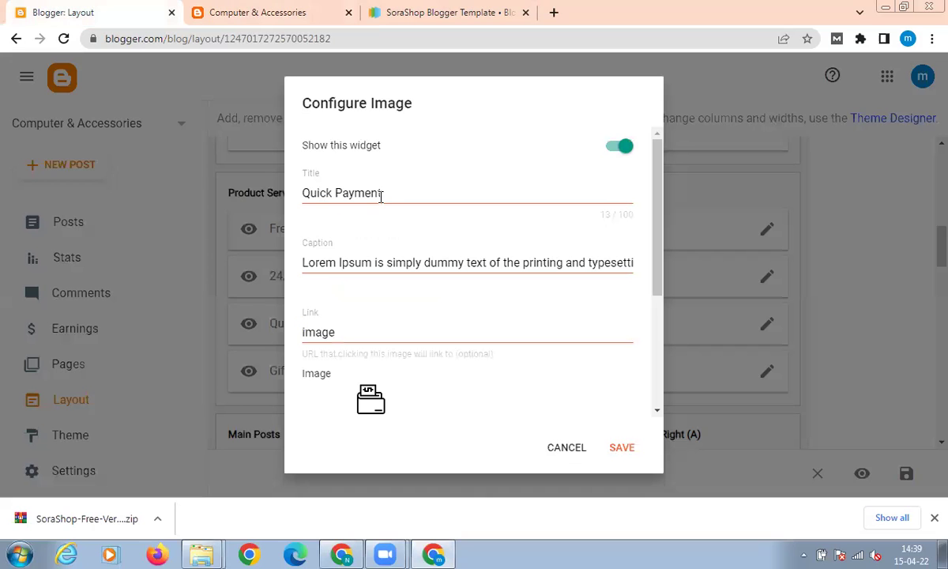
click(383, 197)
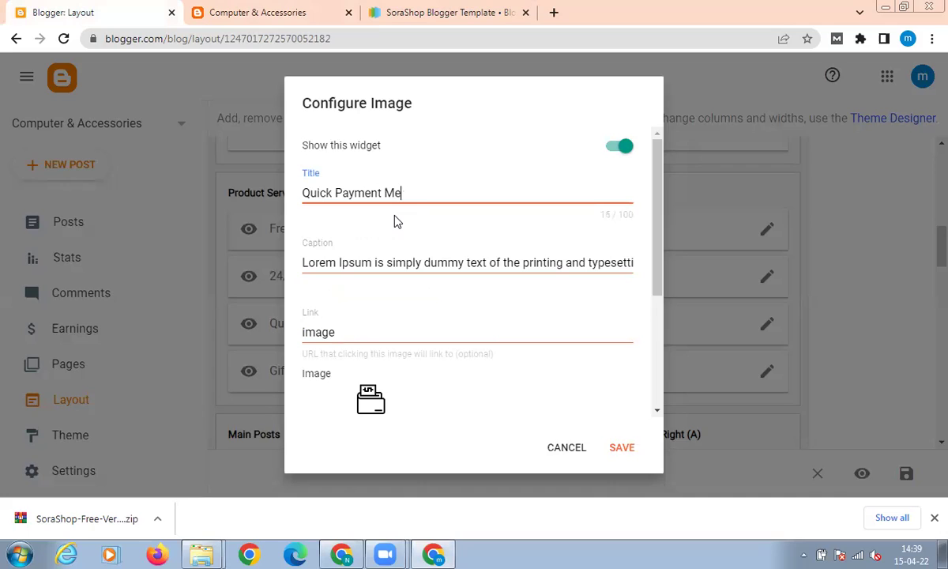
text(Method)
click(620, 448)
right_click(620, 448)
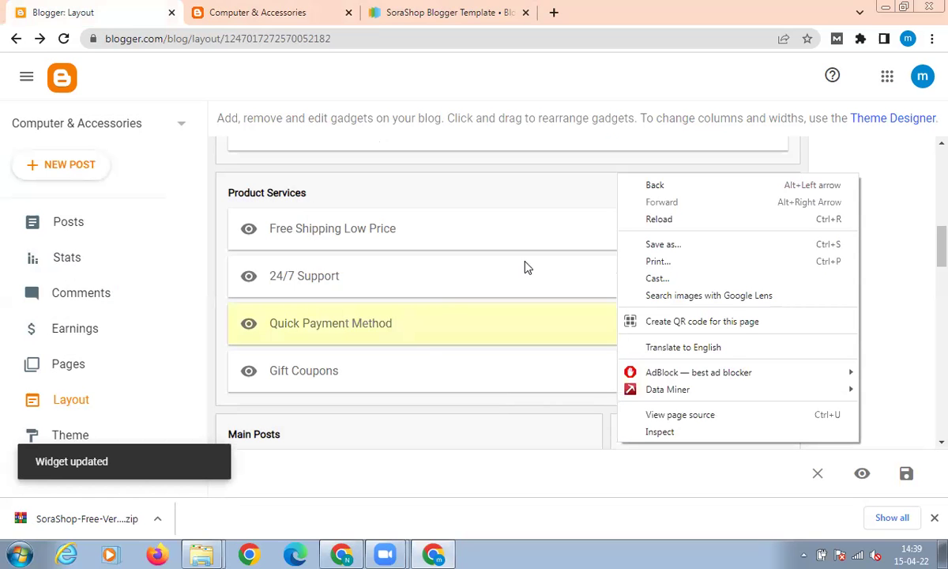
- Reload the live blog and examine the product service boxes, the Latest Products area and the sidebar widgets
click(273, 11)
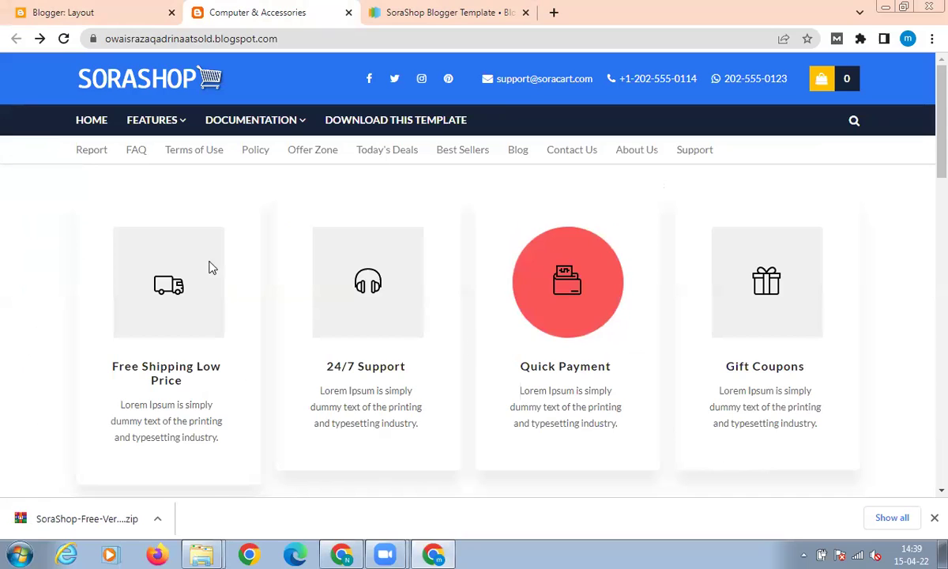
click(63, 38)
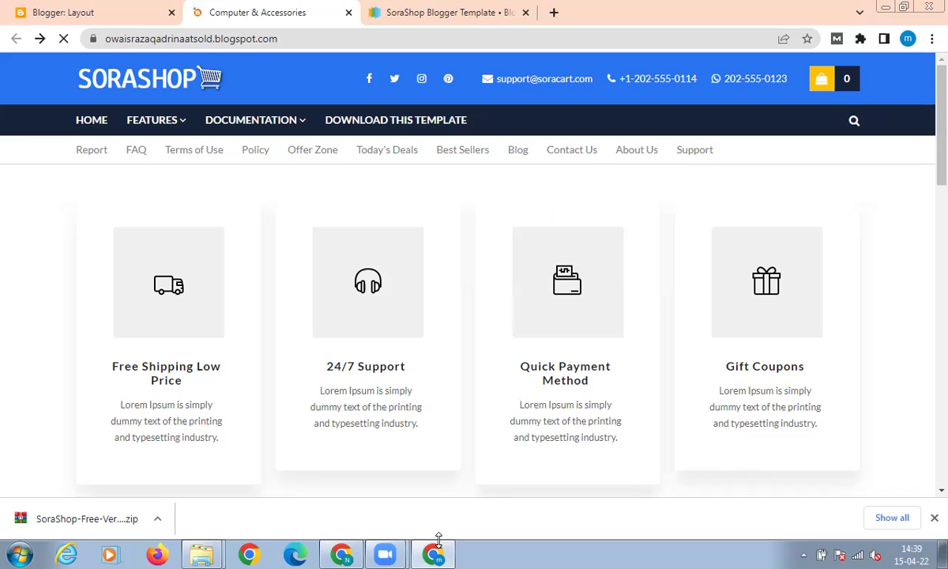
scroll(928, 148, down, 4)
right_click(927, 148)
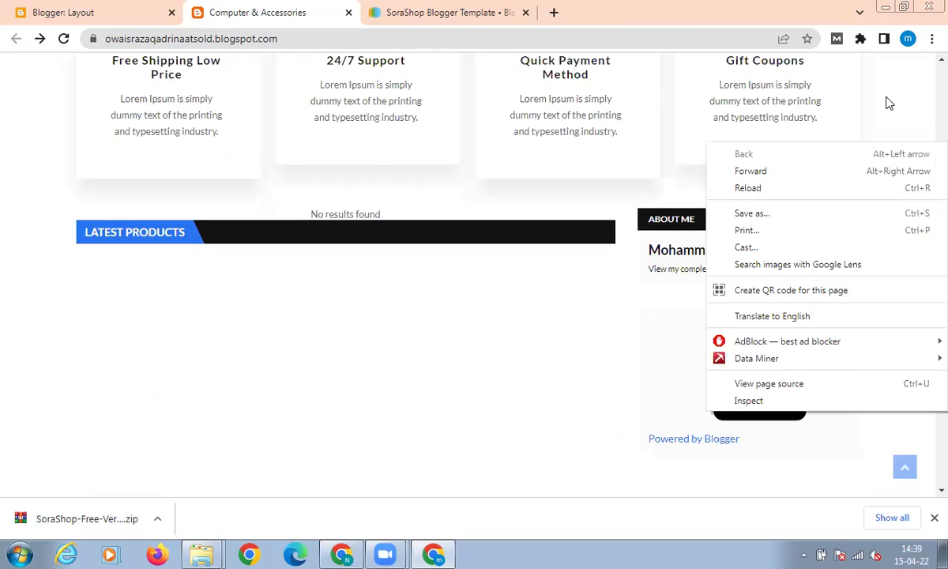
click(928, 118)
scroll(927, 134, up, 3)
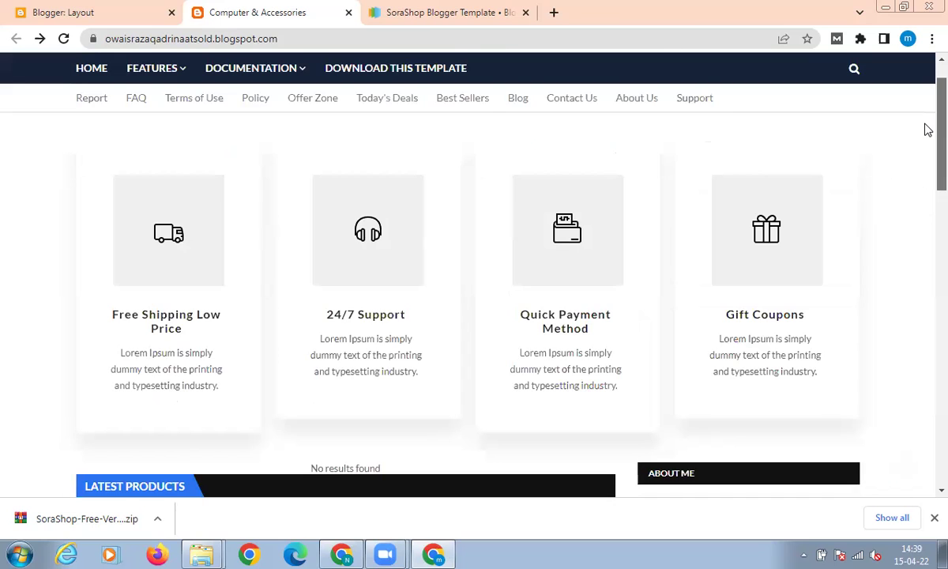
scroll(928, 130, up, 1)
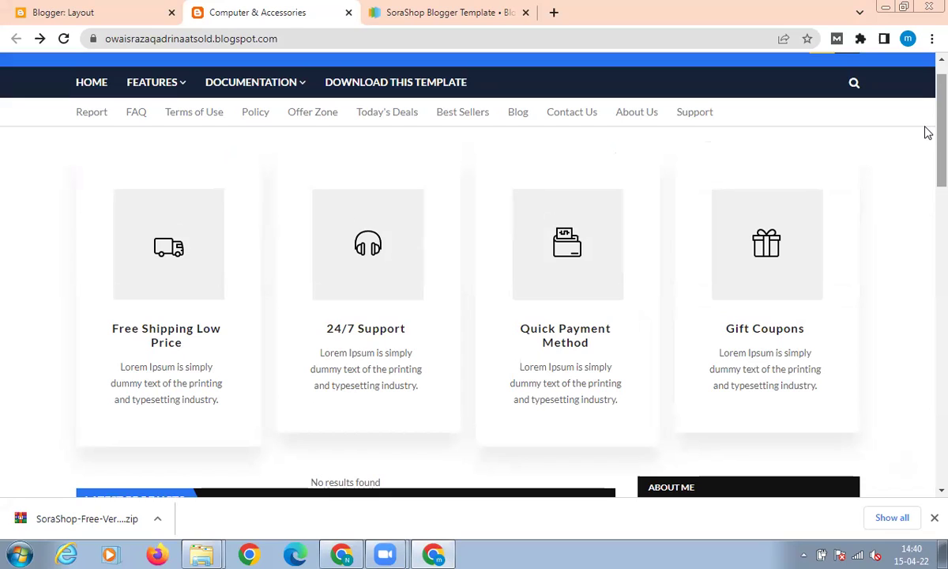
scroll(925, 198, up, 1)
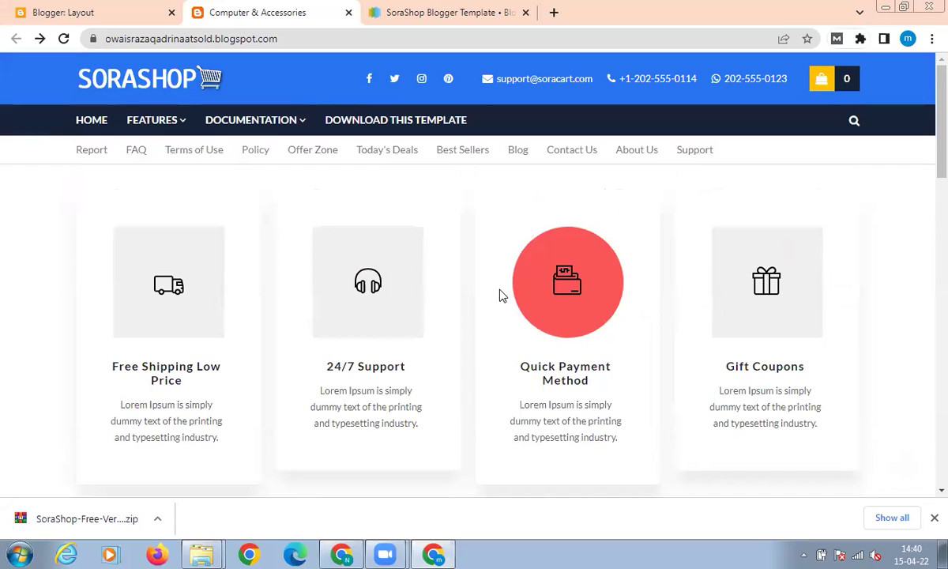
scroll(821, 265, down, 3)
scroll(820, 264, down, 5)
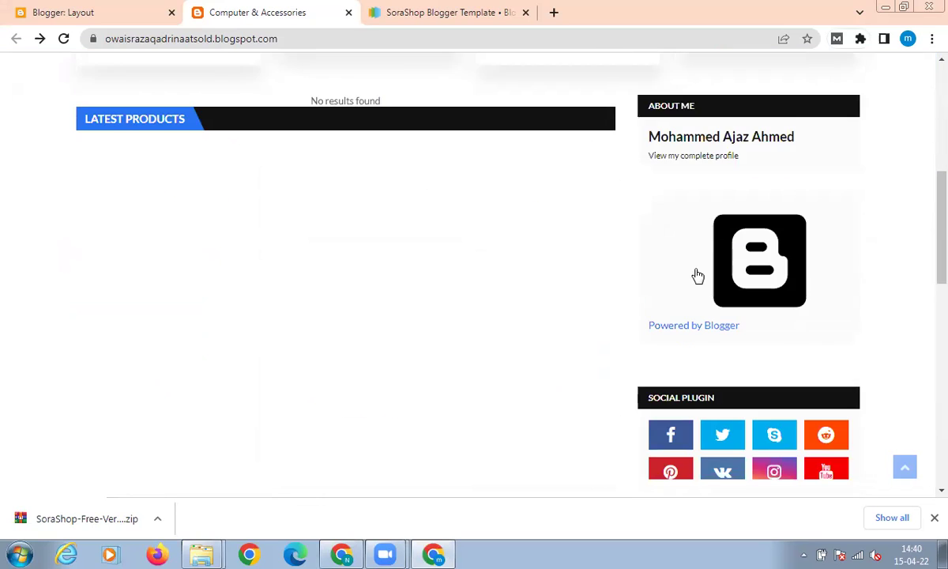
scroll(665, 279, down, 2)
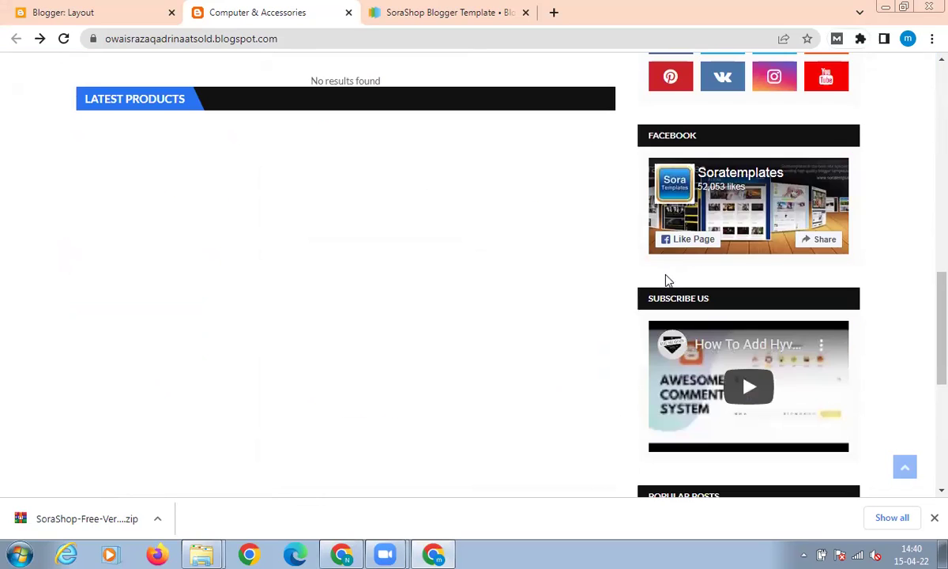
scroll(692, 271, up, 3)
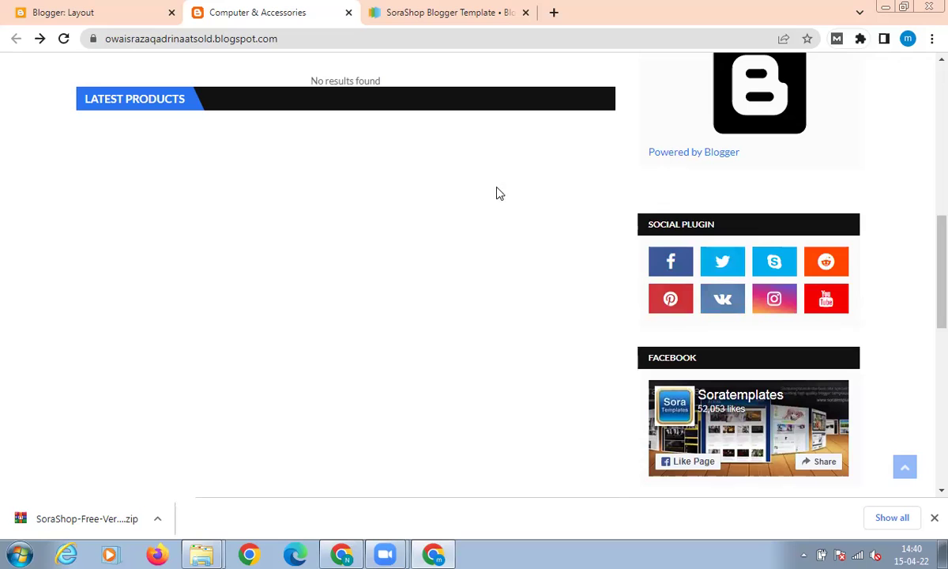
- Remove the Facebook gadget from the Sidebar Right (B) section on the blog's Layout page
click(160, 19)
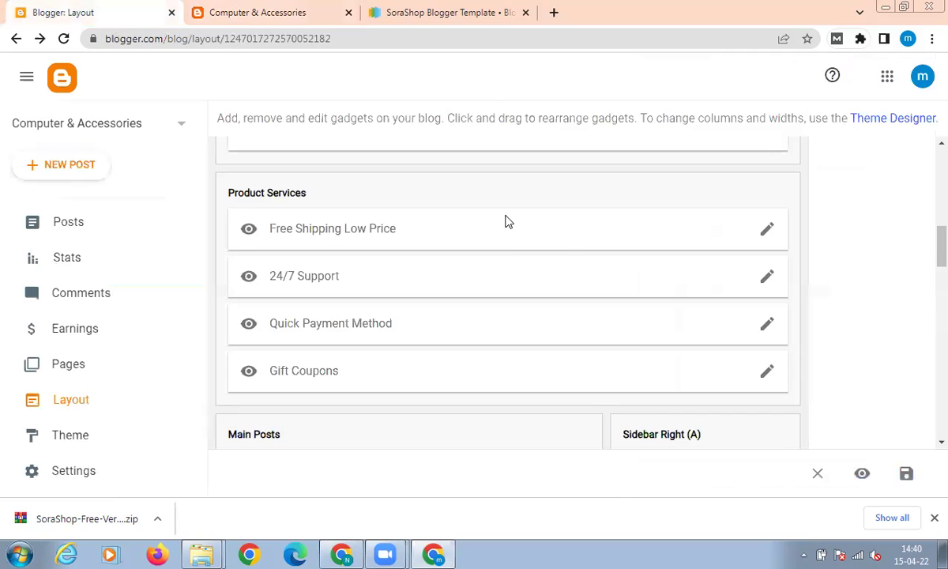
scroll(514, 237, down, 3)
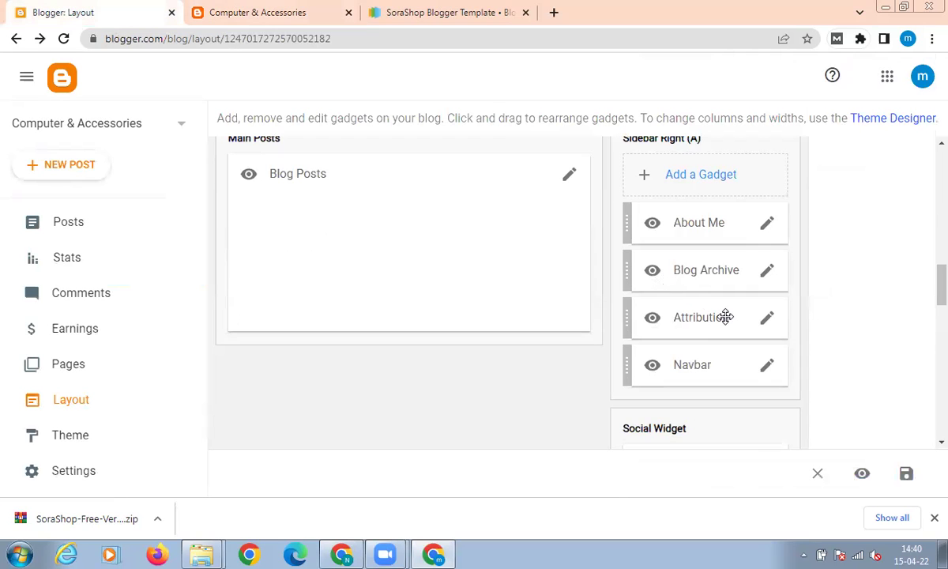
scroll(711, 300, down, 2)
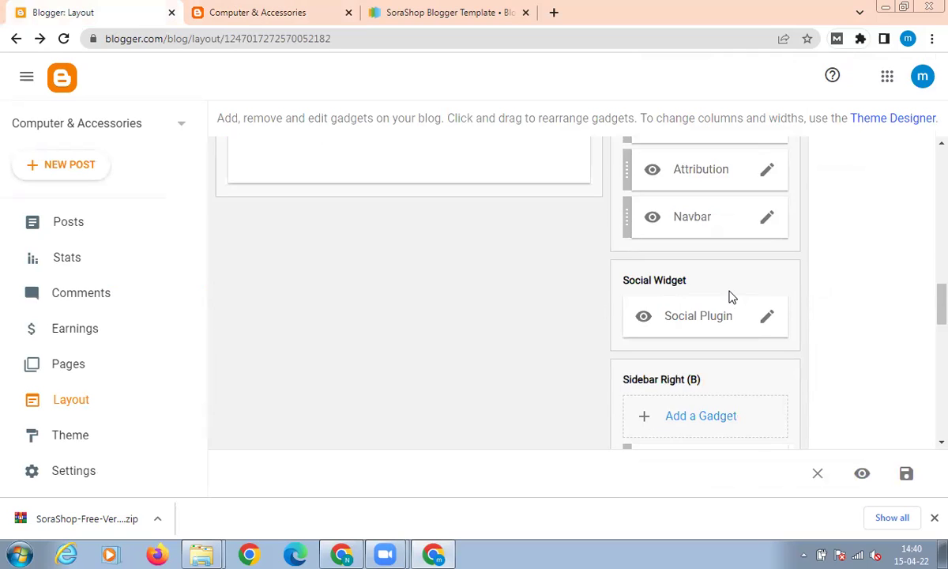
scroll(752, 297, down, 3)
scroll(737, 248, down, 1)
scroll(737, 256, up, 2)
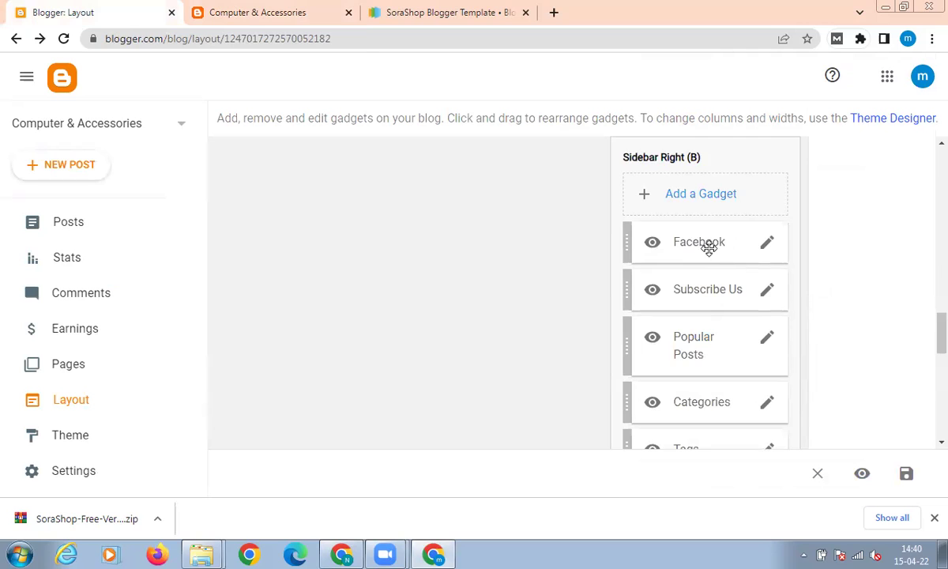
click(768, 245)
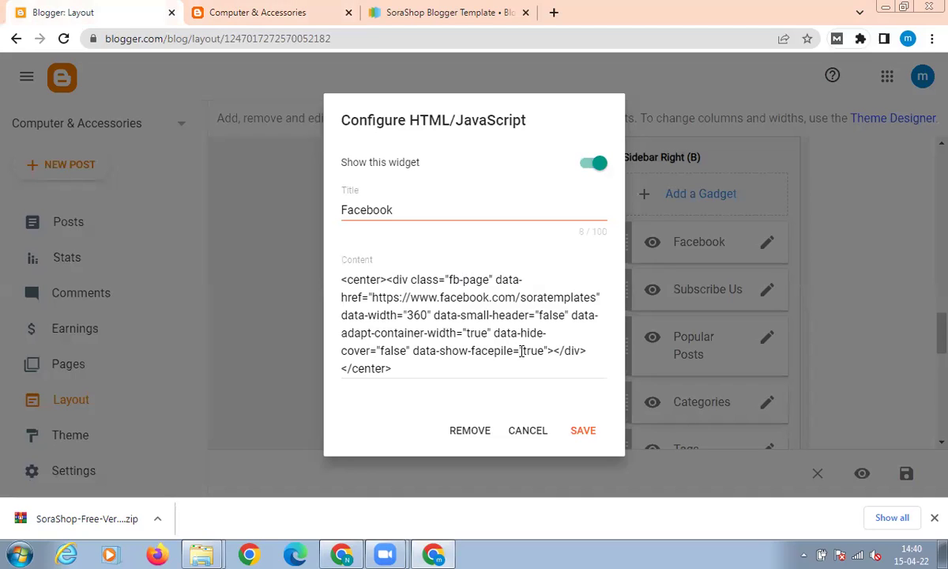
click(429, 363)
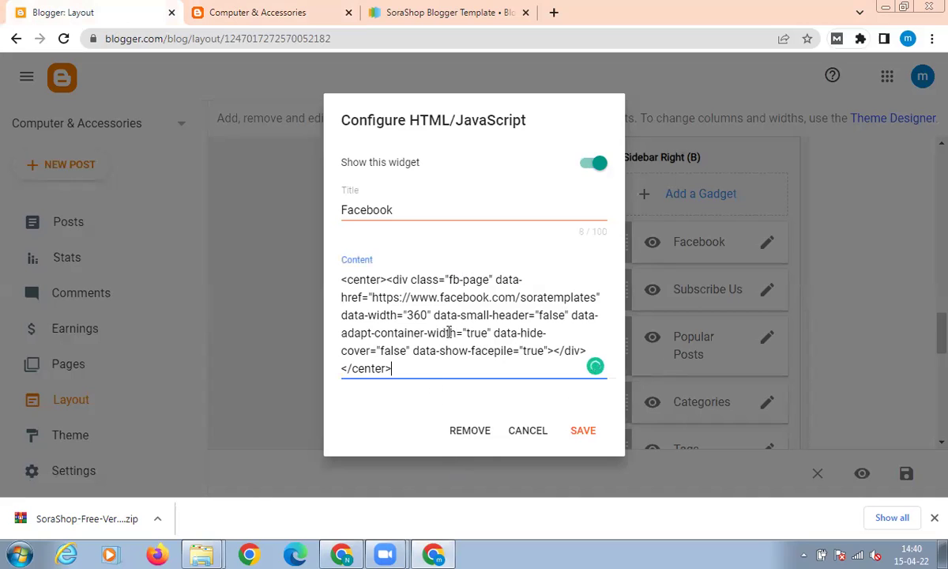
click(469, 437)
click(581, 323)
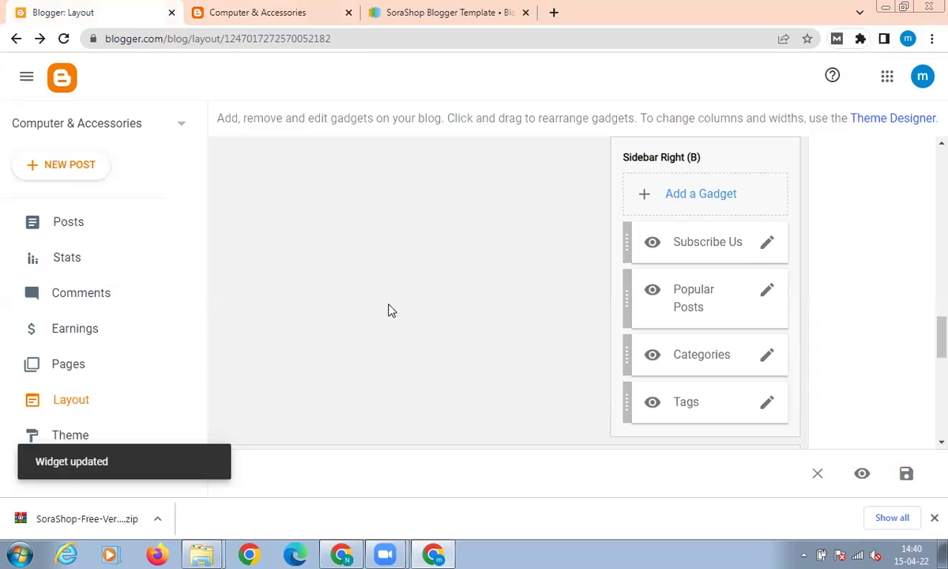
- Browse the gadgets that can be added to Sidebar Right (B), and close the list without adding one
click(693, 196)
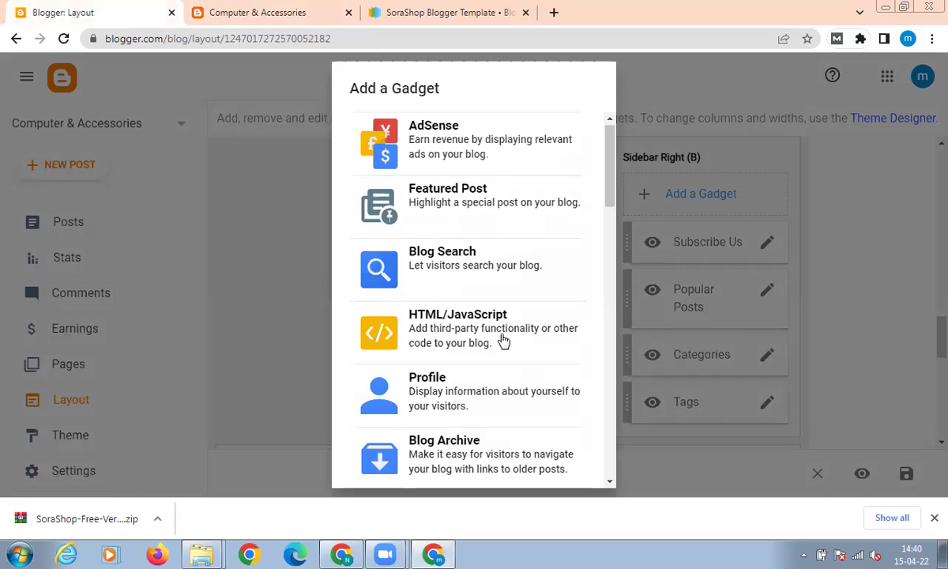
drag(608, 181, 571, 370)
scroll(585, 364, down, 1)
scroll(538, 277, up, 1)
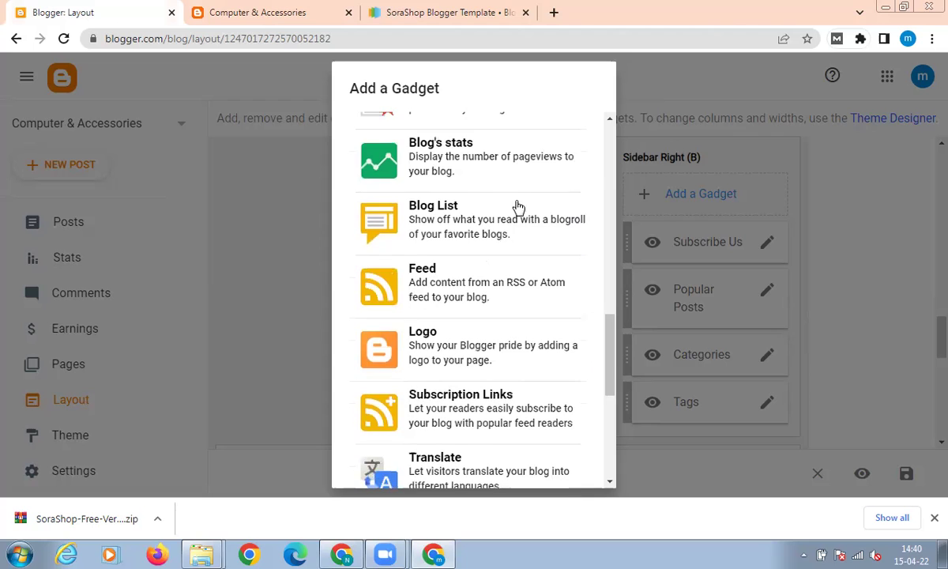
scroll(520, 212, up, 15)
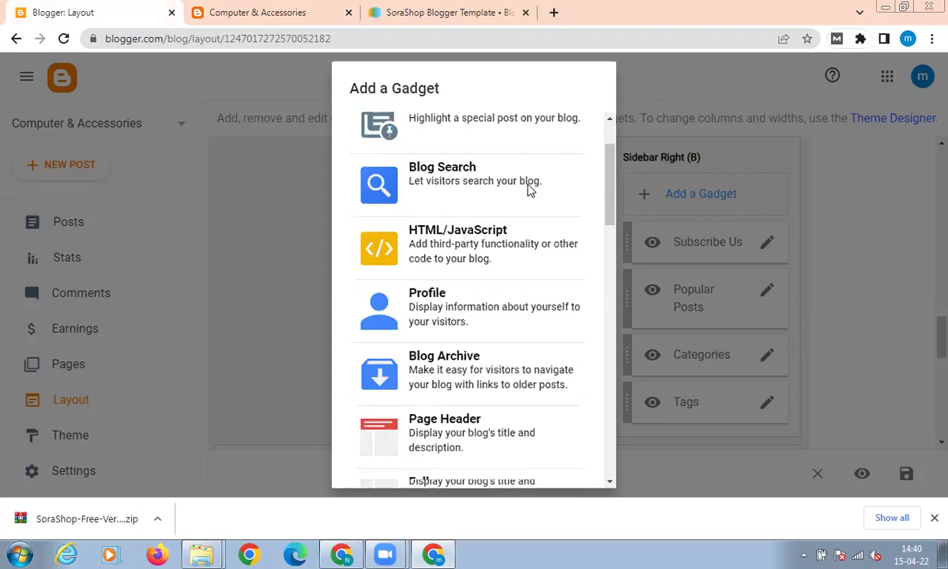
scroll(554, 284, down, 15)
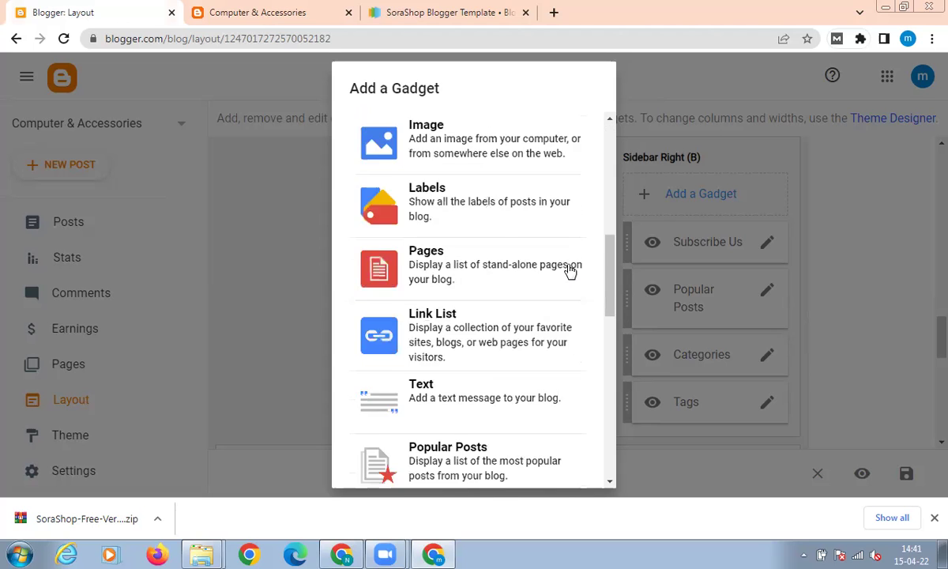
scroll(569, 270, up, 10)
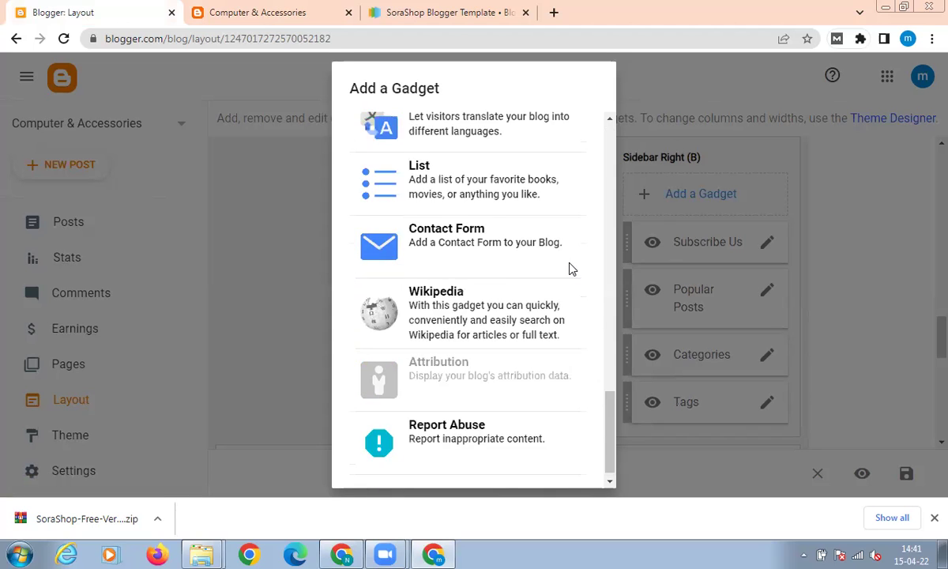
click(261, 235)
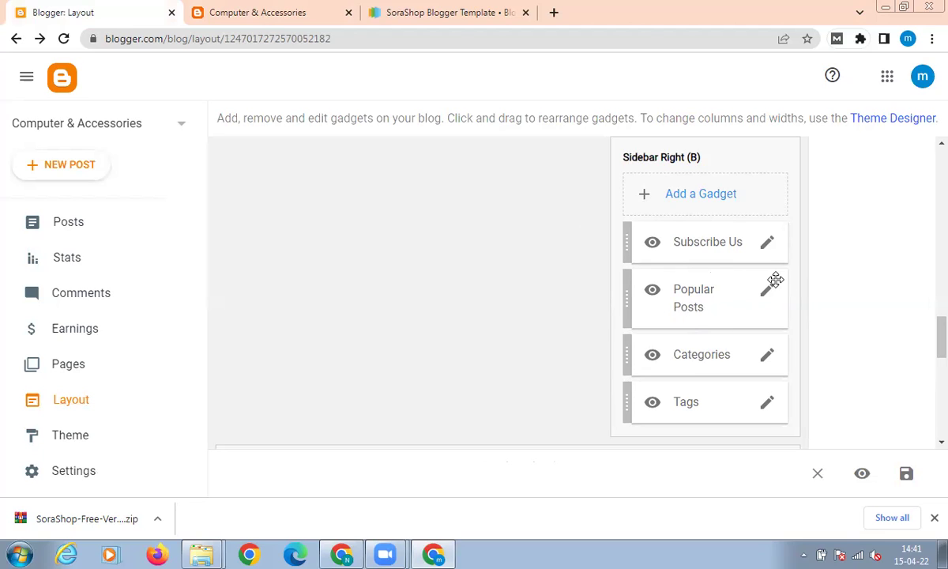
- Examine the Layout sections from Sidebar Right (B) down to Important But Hidden Widgets, and back up to Theme Options
scroll(921, 348, down, 4)
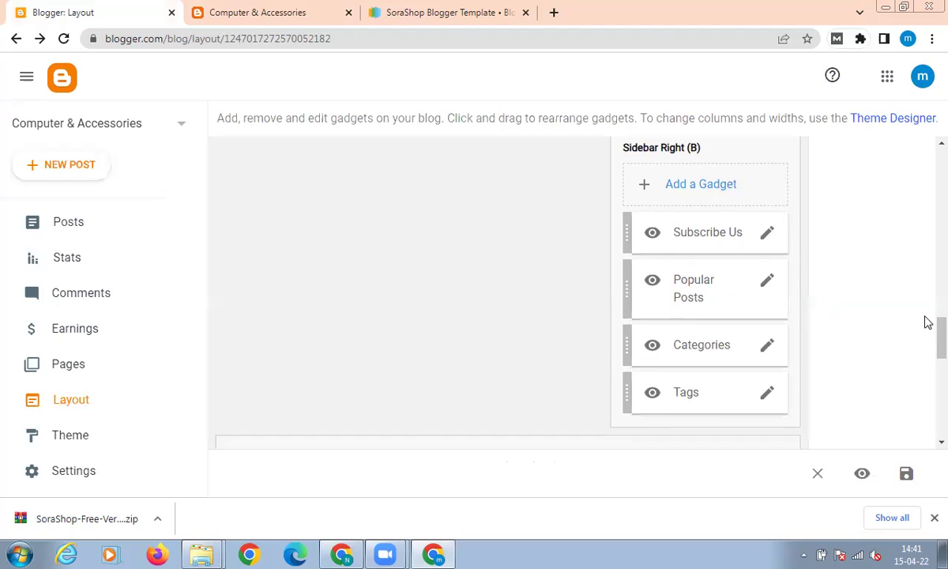
scroll(914, 328, down, 1)
scroll(723, 313, up, 1)
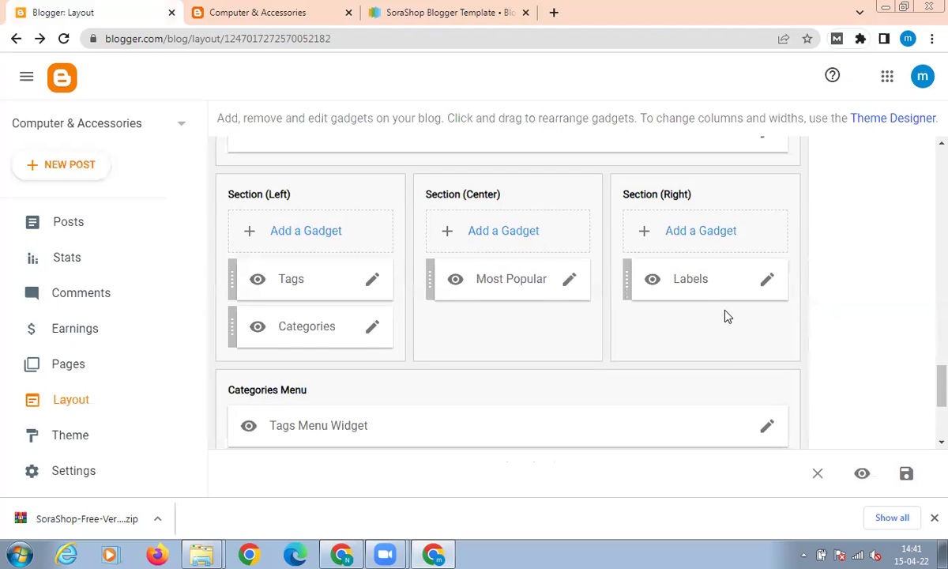
scroll(543, 222, down, 2)
scroll(506, 237, down, 1)
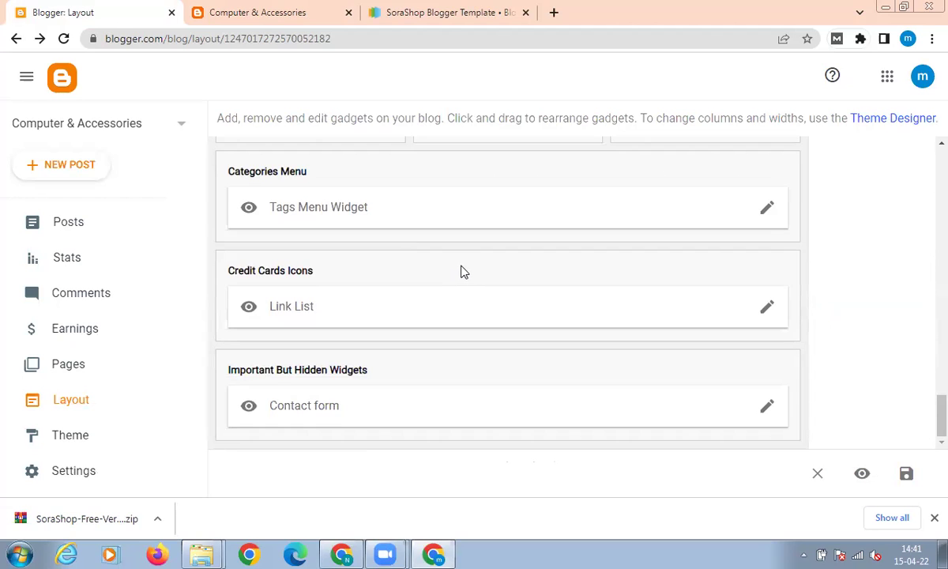
scroll(336, 303, up, 1)
scroll(237, 278, up, 5)
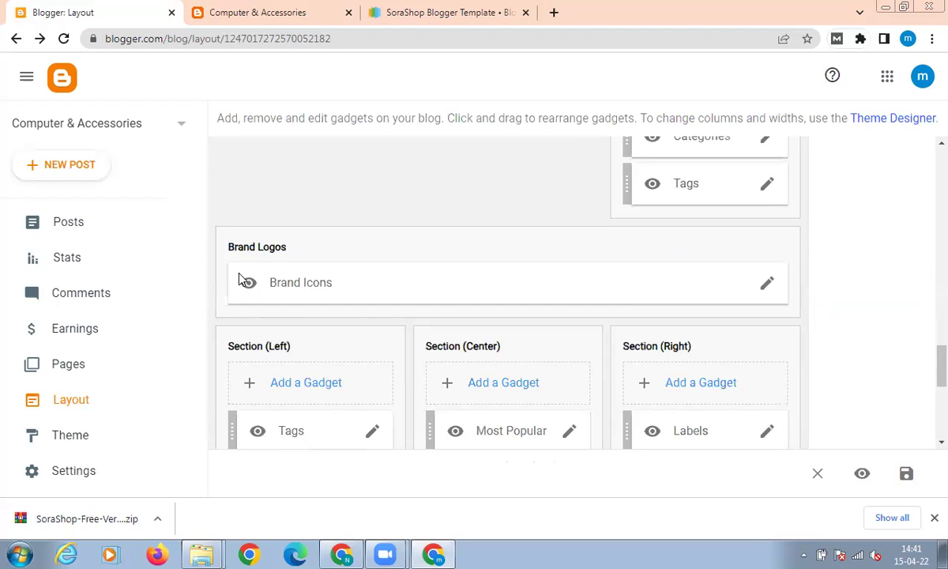
scroll(243, 276, up, 11)
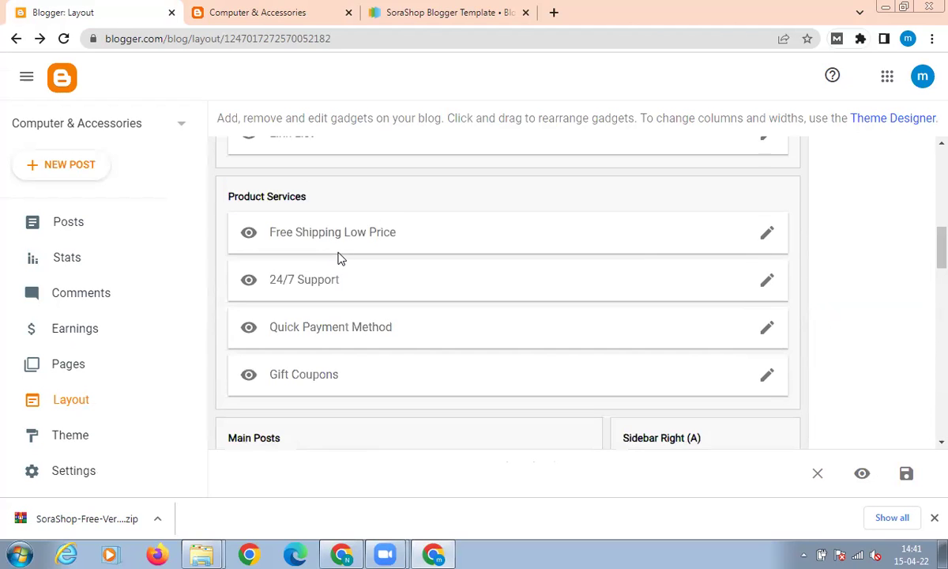
scroll(353, 248, up, 2)
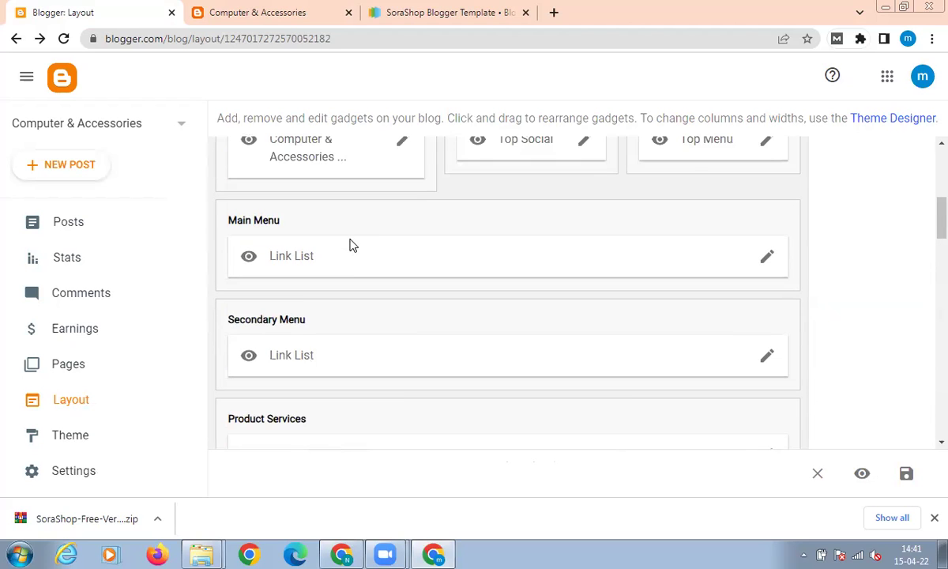
scroll(354, 244, up, 2)
scroll(359, 242, up, 2)
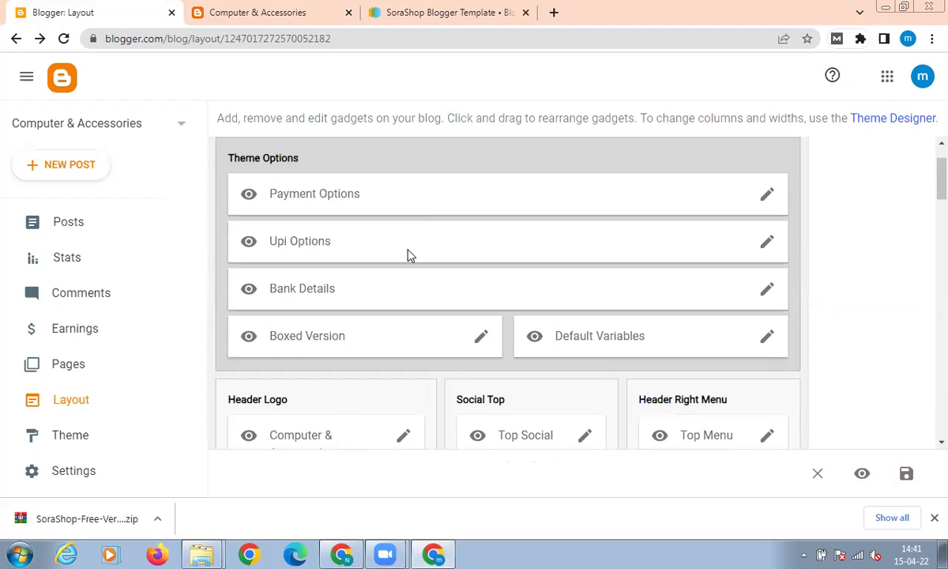
scroll(395, 265, up, 1)
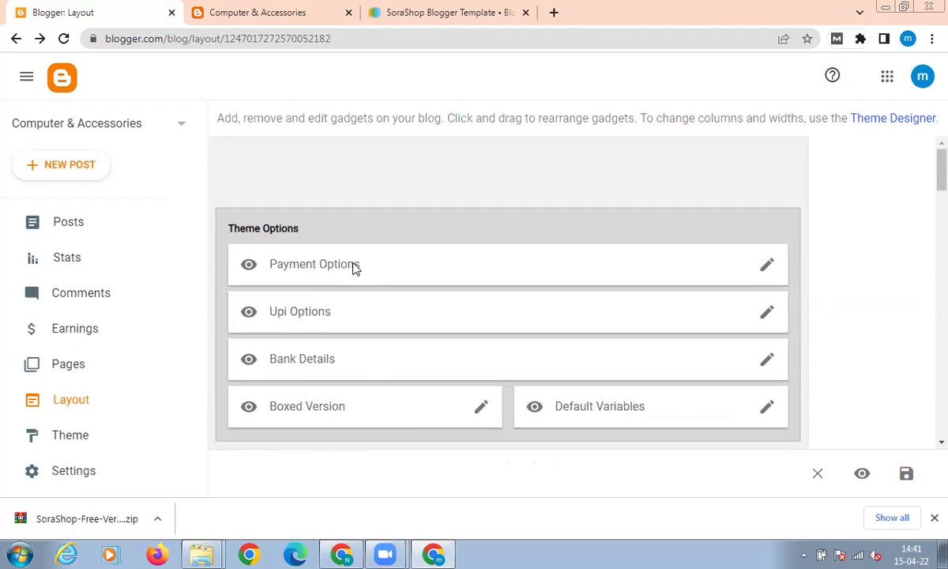
- Examine the live blog's sidebar widgets, brand logos and footer, and return to its header
click(234, 12)
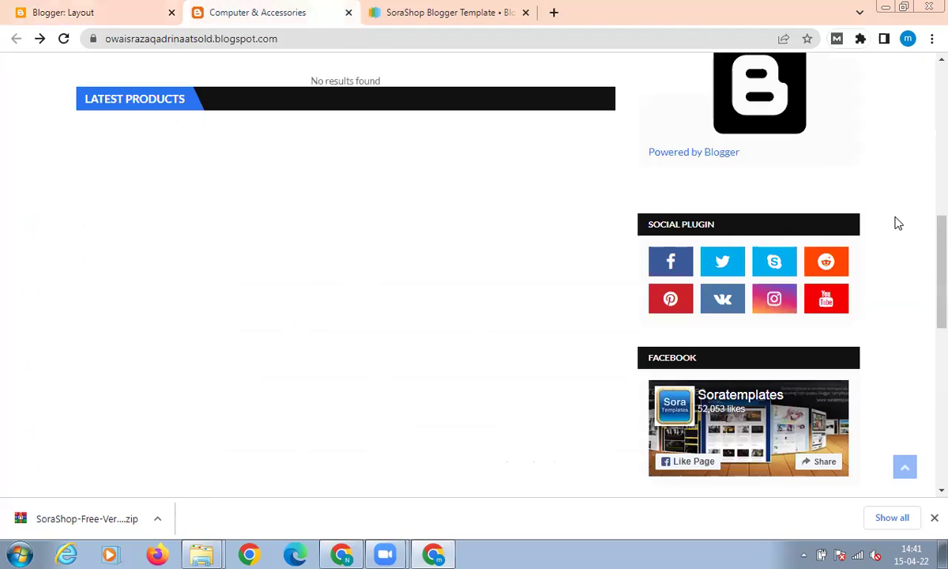
scroll(899, 223, up, 2)
scroll(899, 224, down, 5)
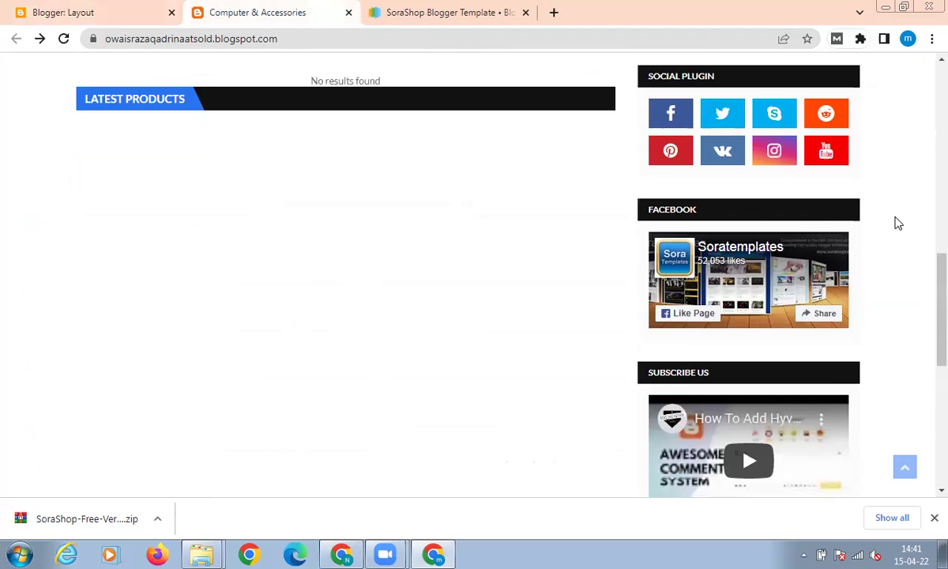
scroll(899, 224, down, 2)
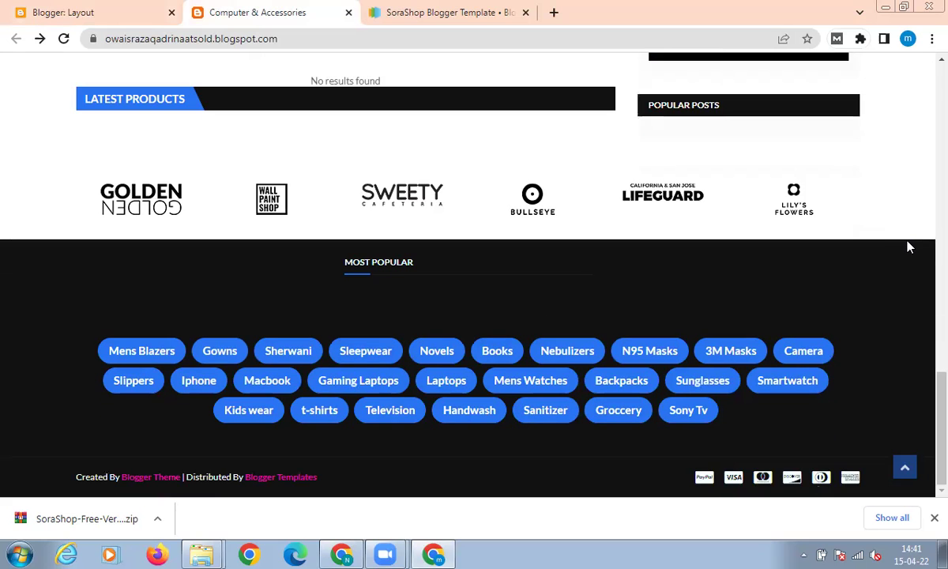
scroll(916, 245, up, 5)
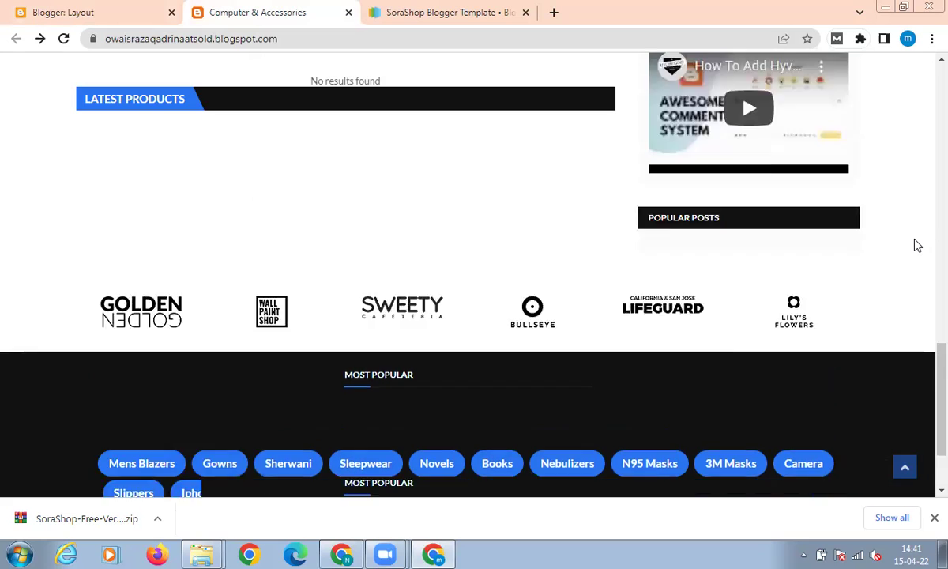
scroll(915, 245, up, 8)
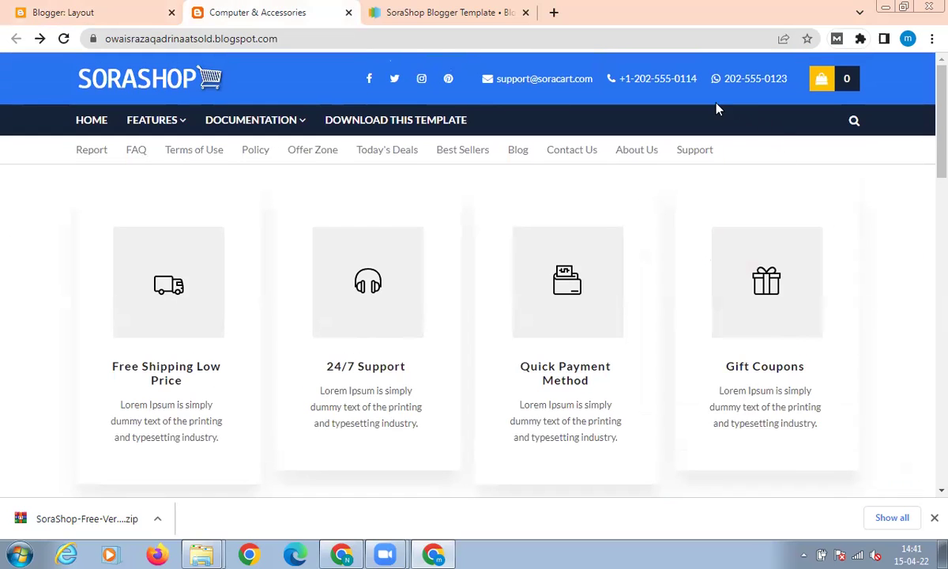
- Reload the live blog through its Home link and inspect the Features and Documentation entries in the main menu
mouse_move(191, 128)
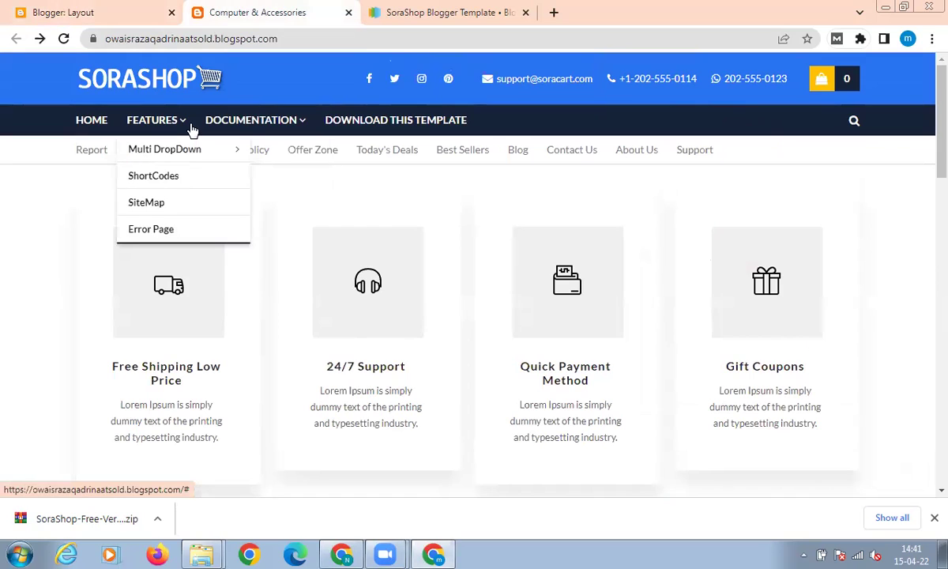
click(87, 125)
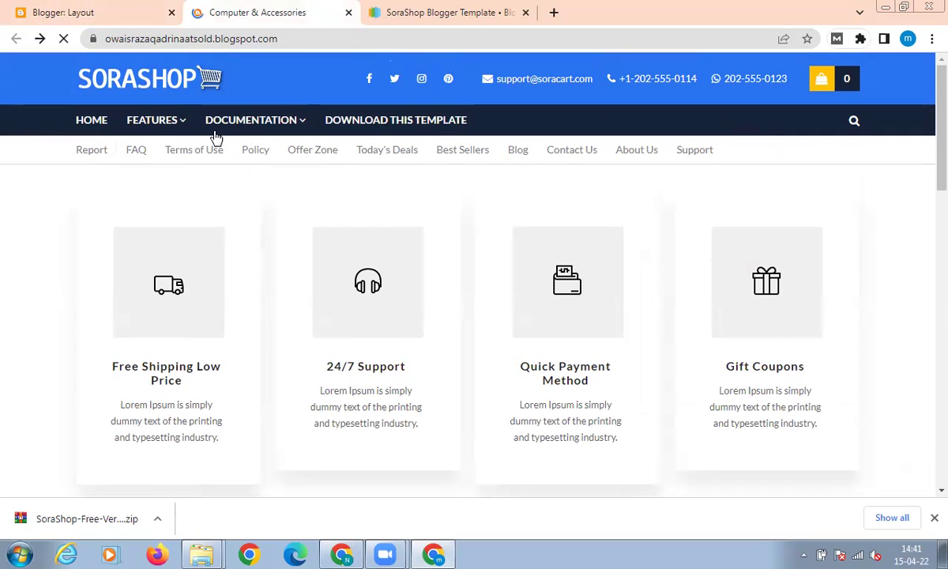
mouse_move(178, 125)
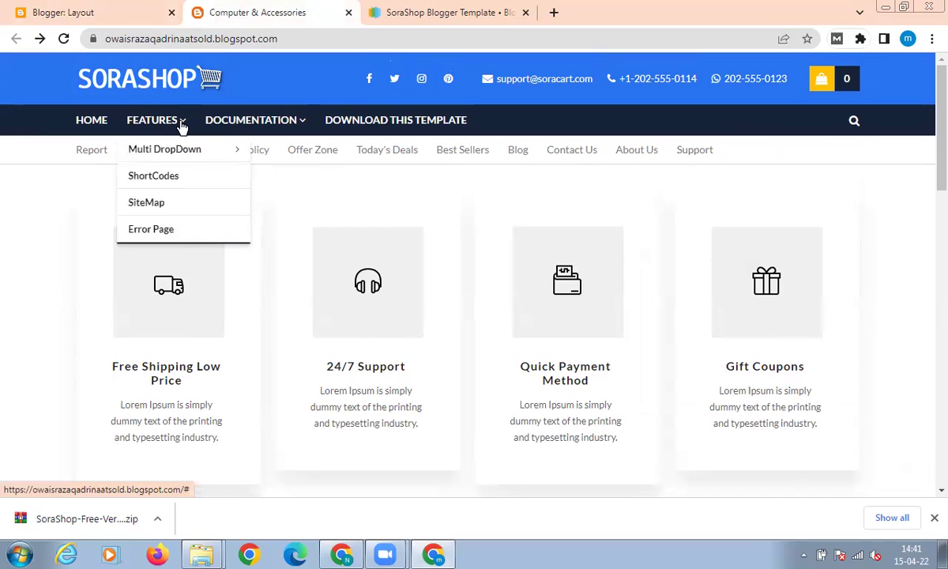
mouse_move(261, 125)
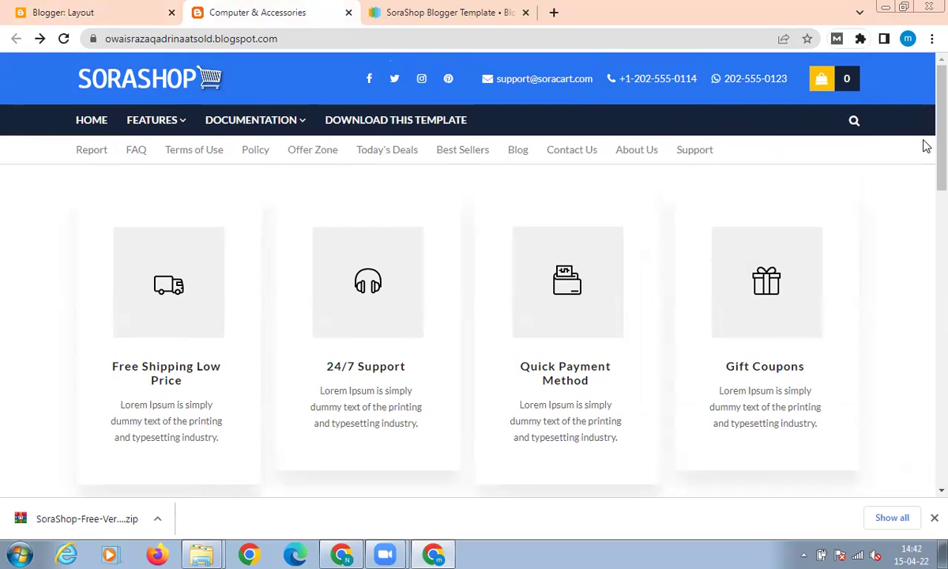
- Check the reloaded blog from the product service boxes through the sidebar widgets and Latest Products area to the footer
scroll(928, 184, down, 1)
scroll(928, 205, down, 3)
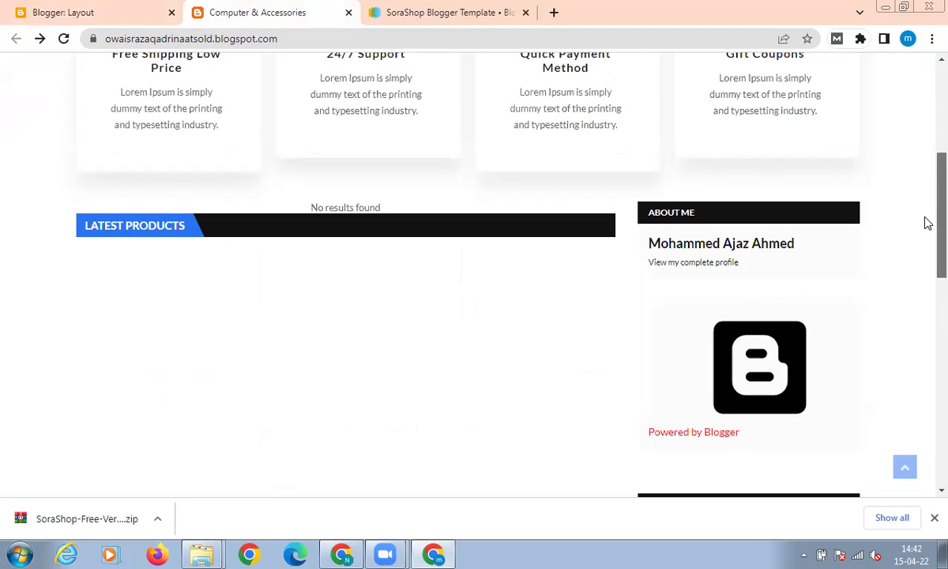
scroll(928, 229, down, 1)
scroll(928, 251, down, 4)
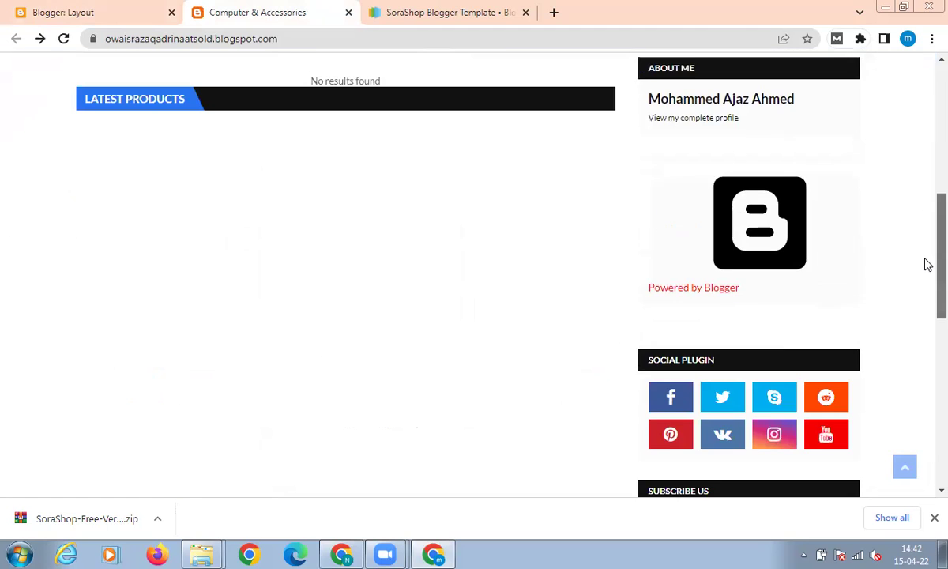
scroll(928, 324, down, 5)
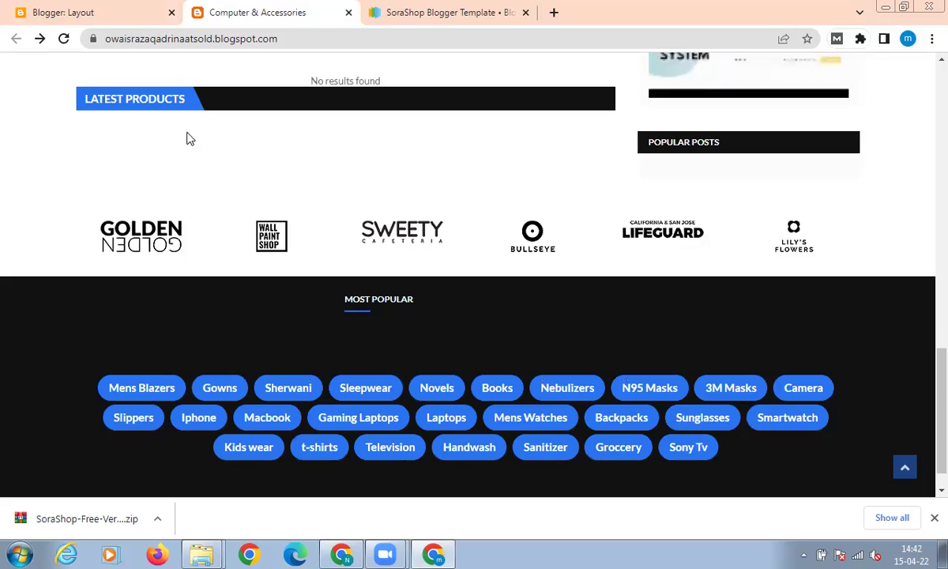
scroll(390, 212, down, 1)
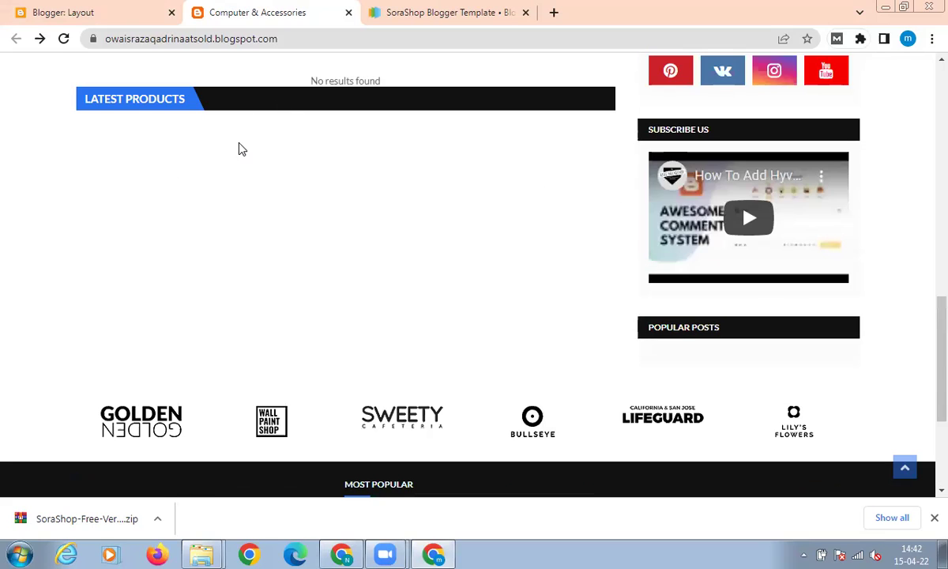
right_click(239, 145)
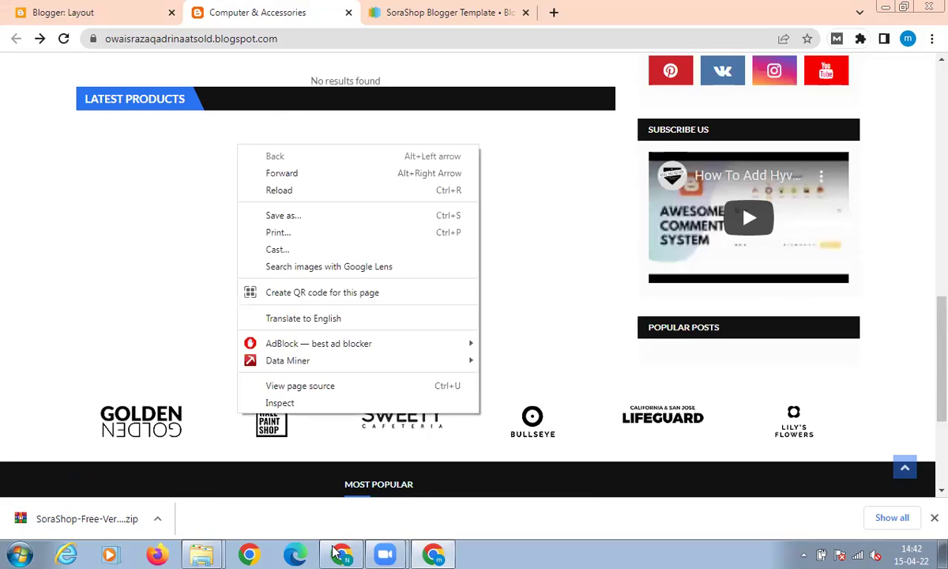
- Inspect the HTML page source of the live blog, including the SoraShop template style header, and return to the blog
click(331, 394)
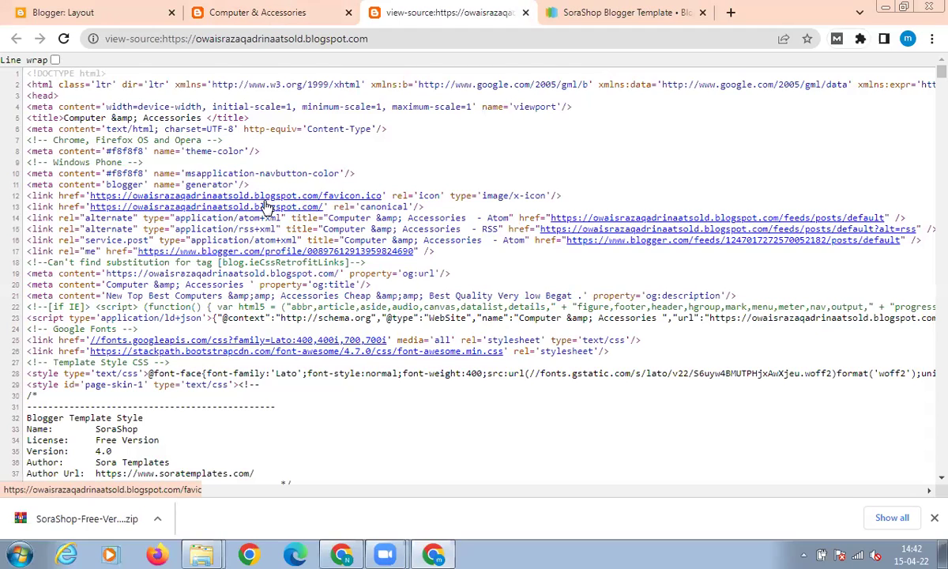
click(526, 13)
right_click(403, 157)
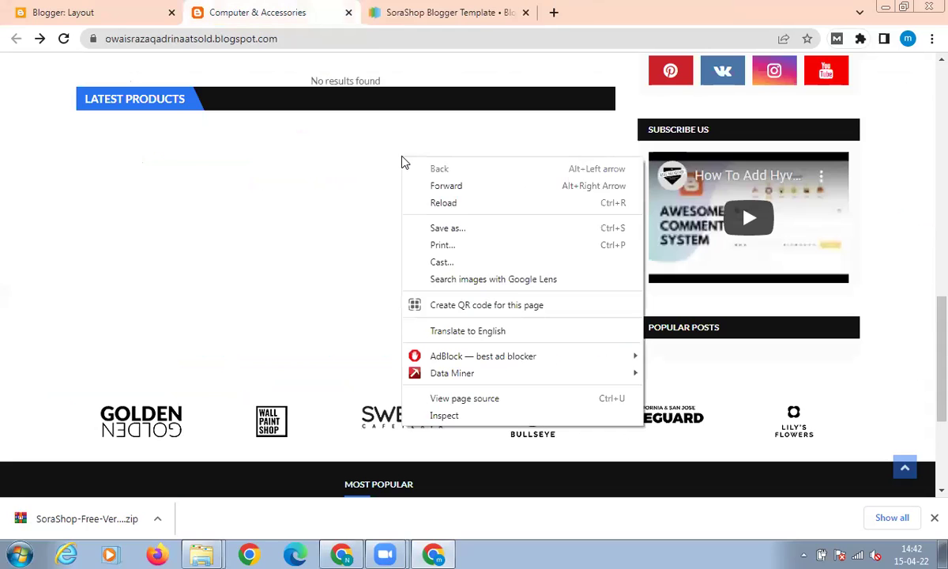
click(467, 400)
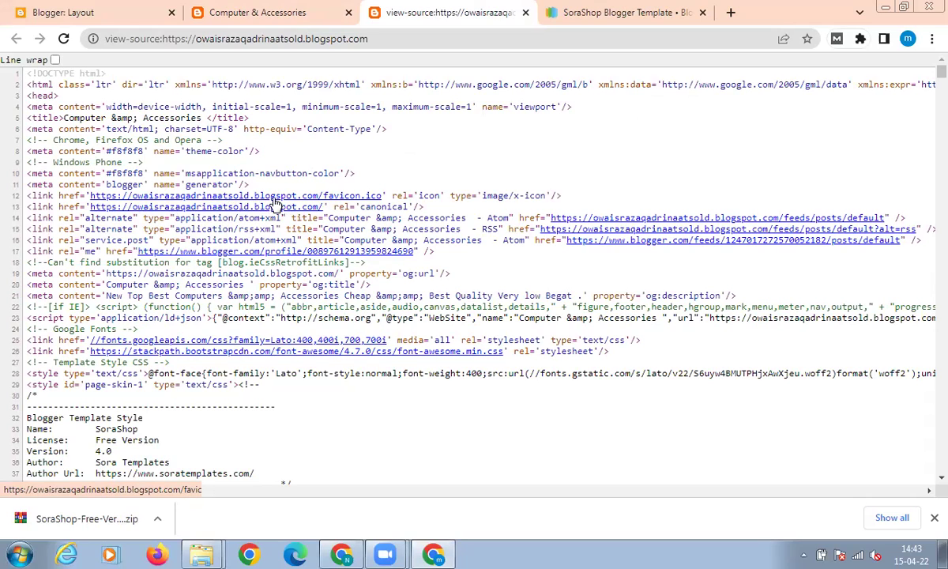
click(526, 14)
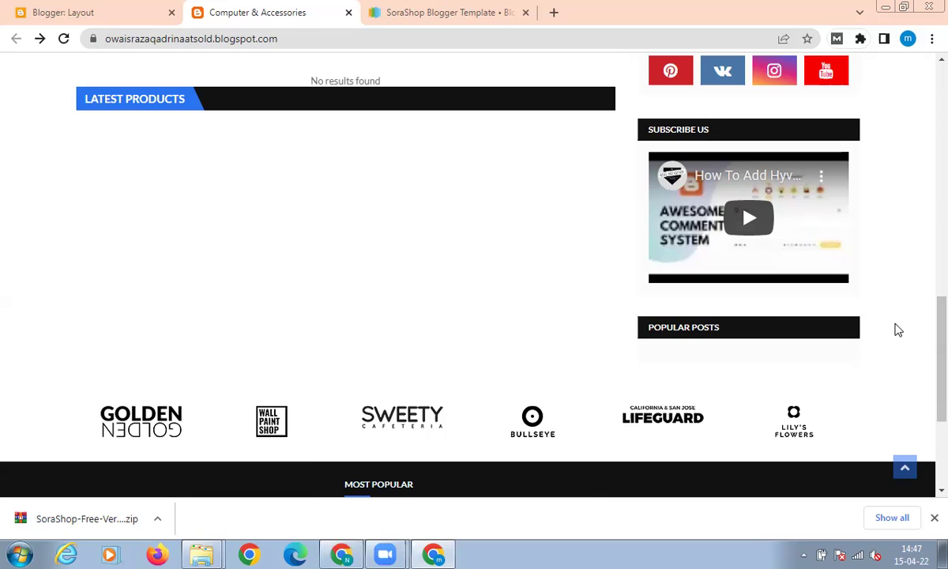
- Look over the live blog from the brand logos and footer back up to the header
scroll(928, 333, down, 3)
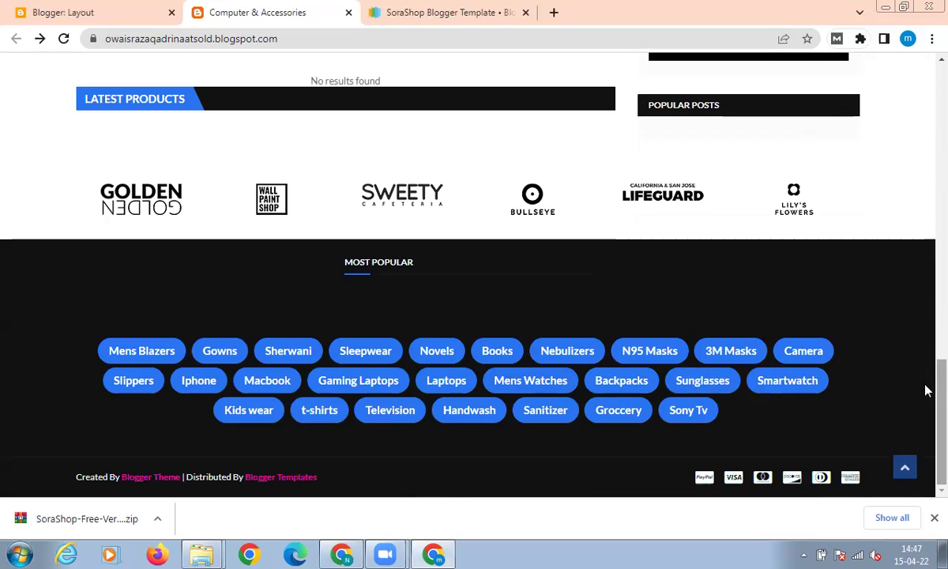
scroll(928, 392, up, 5)
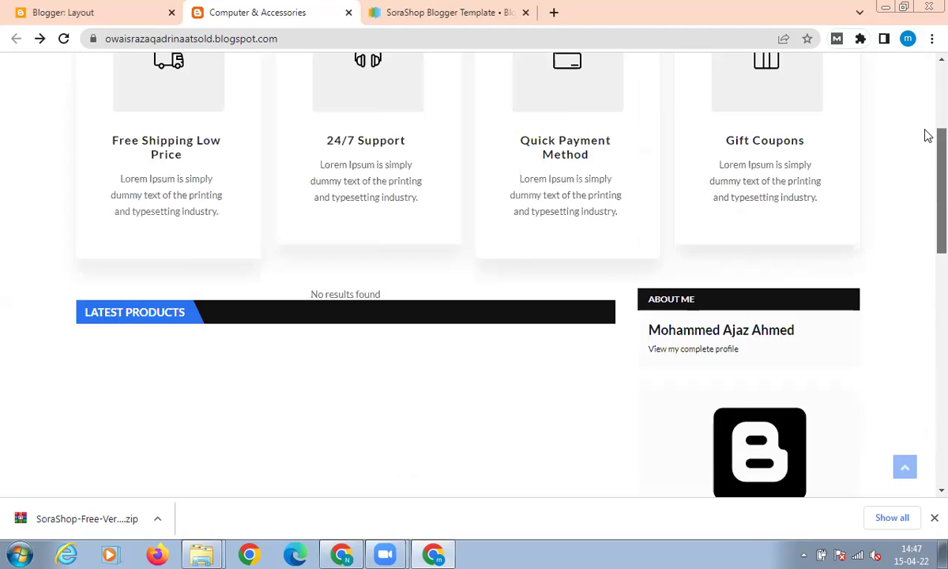
scroll(928, 101, up, 1)
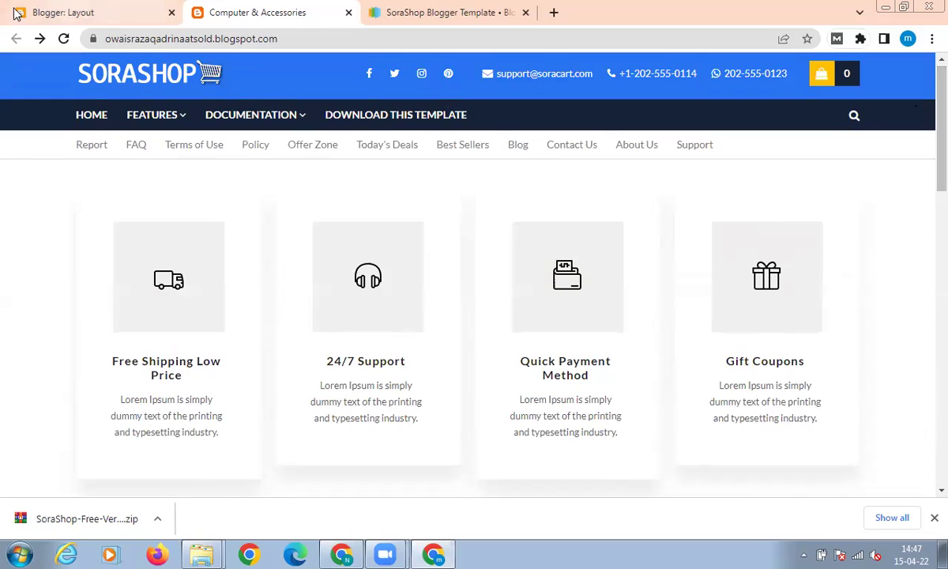
- Examine the SoraShop preview image on the Gooyaabi template page for comparison and return to the live blog
click(67, 13)
click(424, 11)
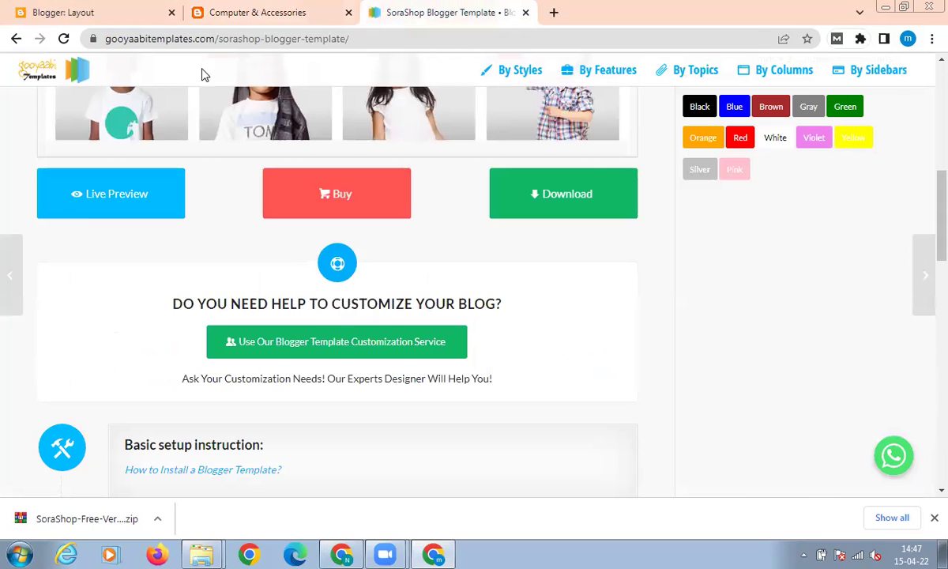
scroll(198, 67, up, 6)
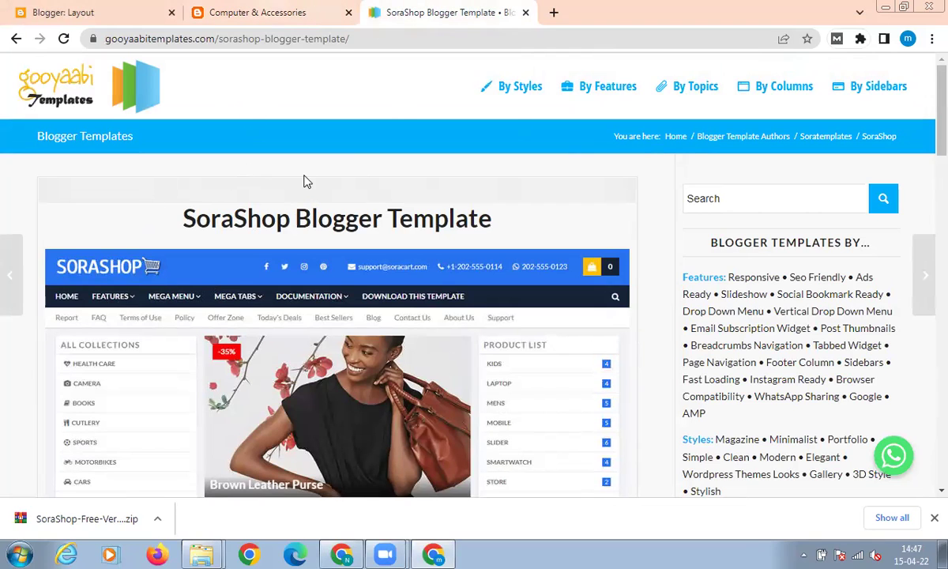
scroll(472, 117, down, 6)
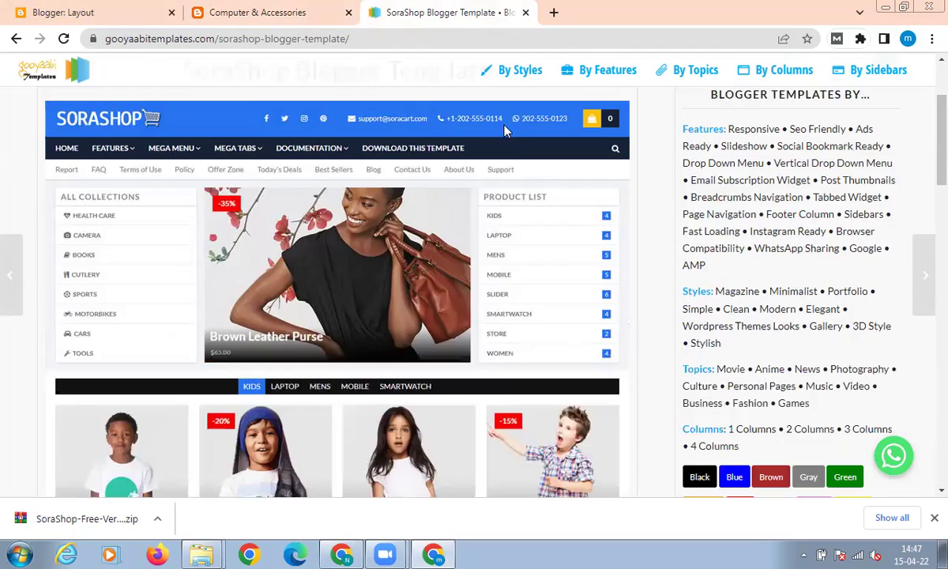
scroll(445, 226, up, 1)
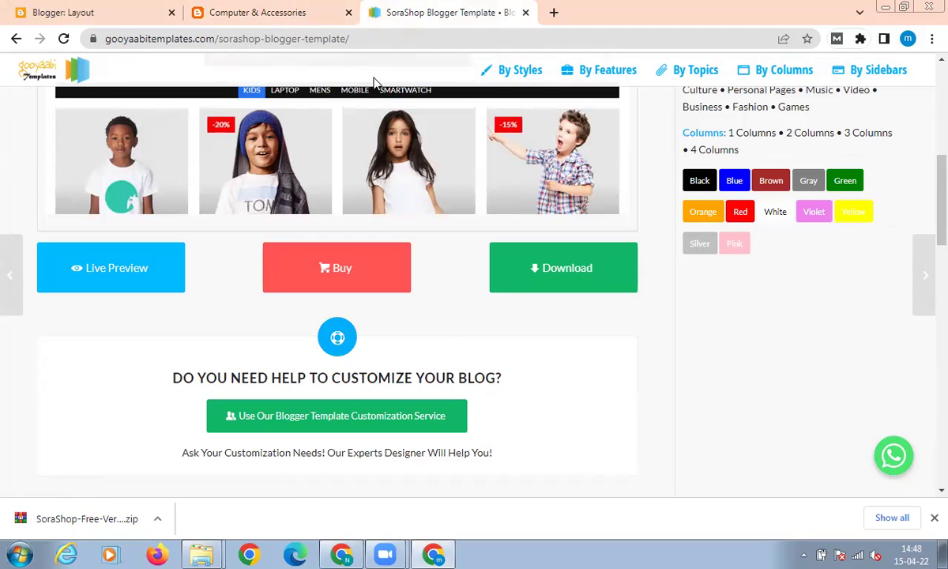
click(281, 10)
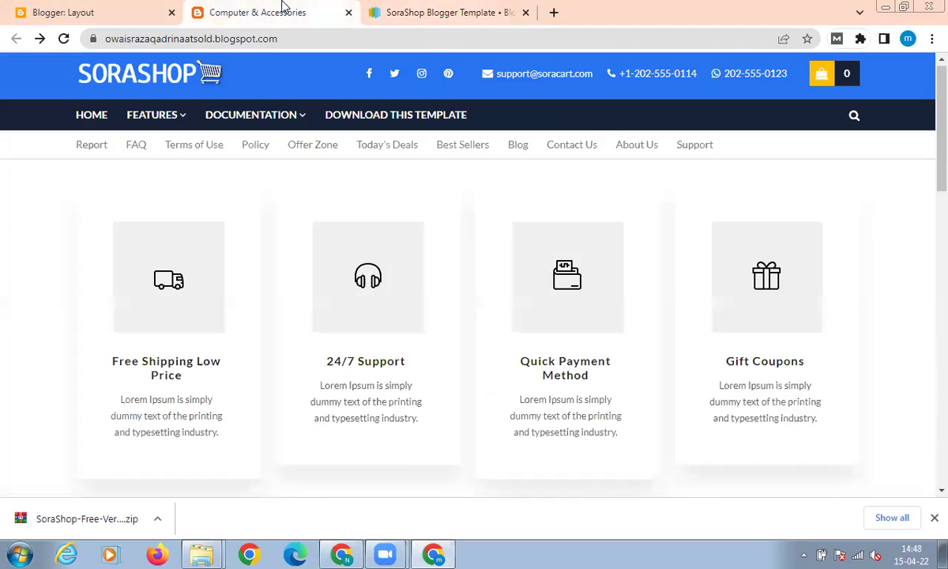
- Open the blog's Stats in Blogger and review the follower, view, Latest Post and blog view sections
click(109, 17)
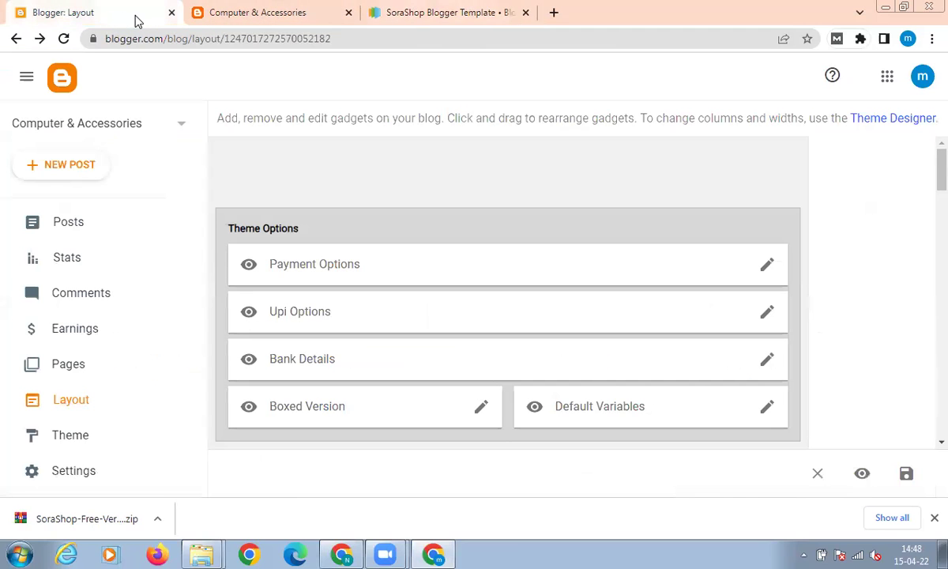
scroll(241, 197, down, 1)
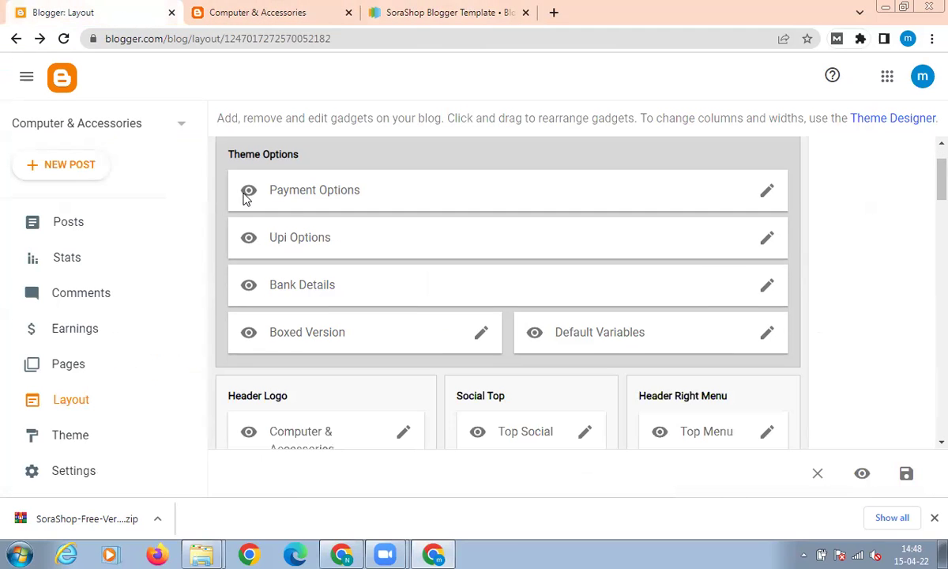
click(91, 263)
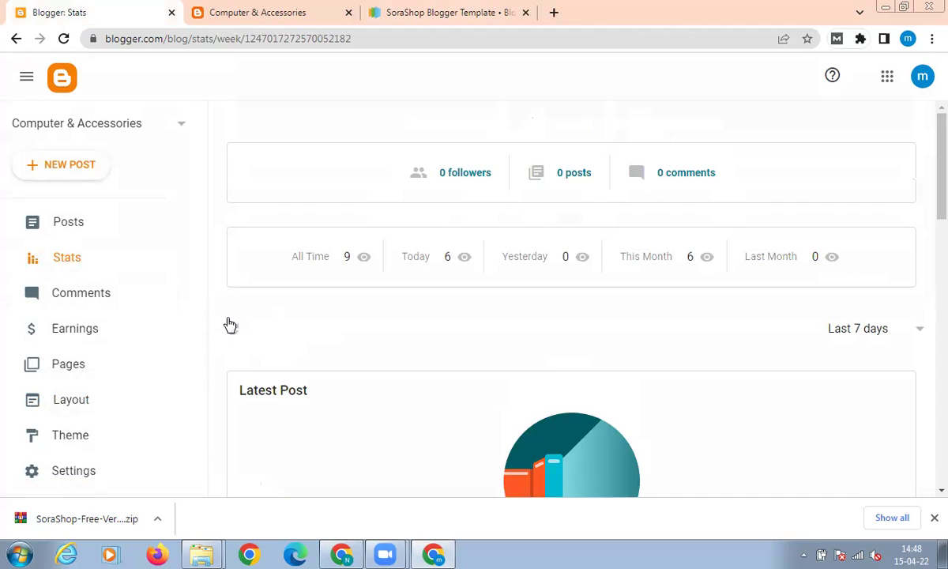
scroll(253, 330, down, 1)
scroll(256, 332, down, 1)
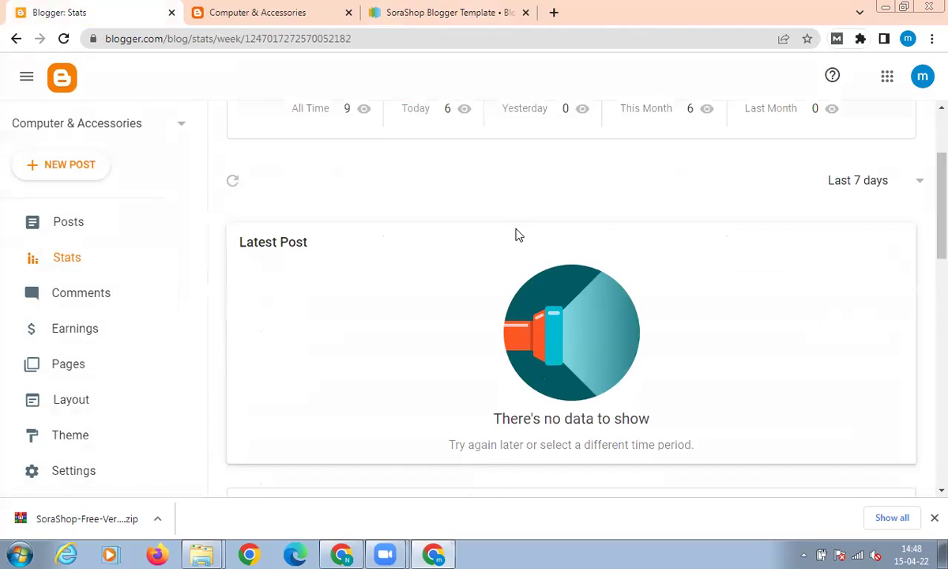
scroll(514, 297, up, 2)
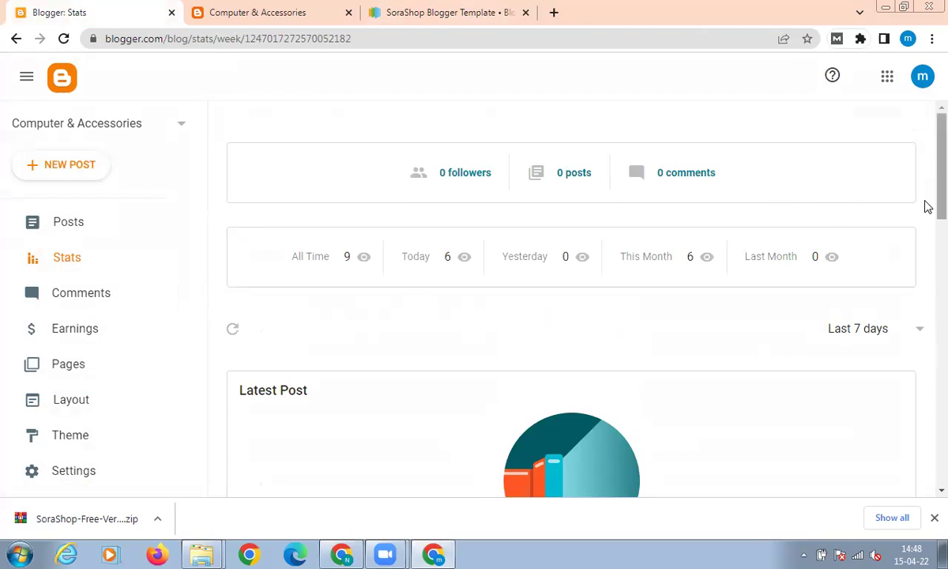
scroll(928, 228, down, 3)
scroll(927, 284, down, 2)
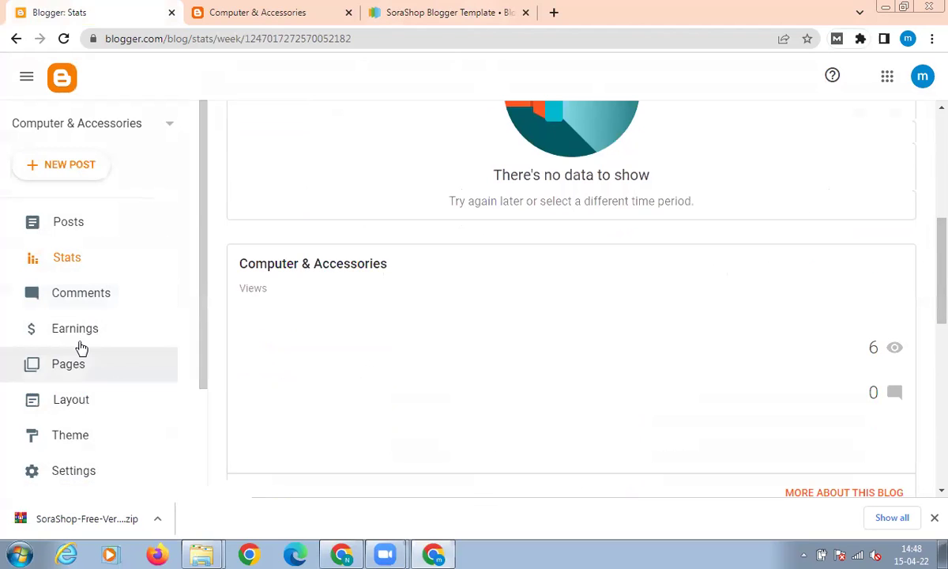
- Start creating an AdSense account from the blog's Earnings page, review the sign-up form, and return to the live blog
scroll(202, 245, down, 1)
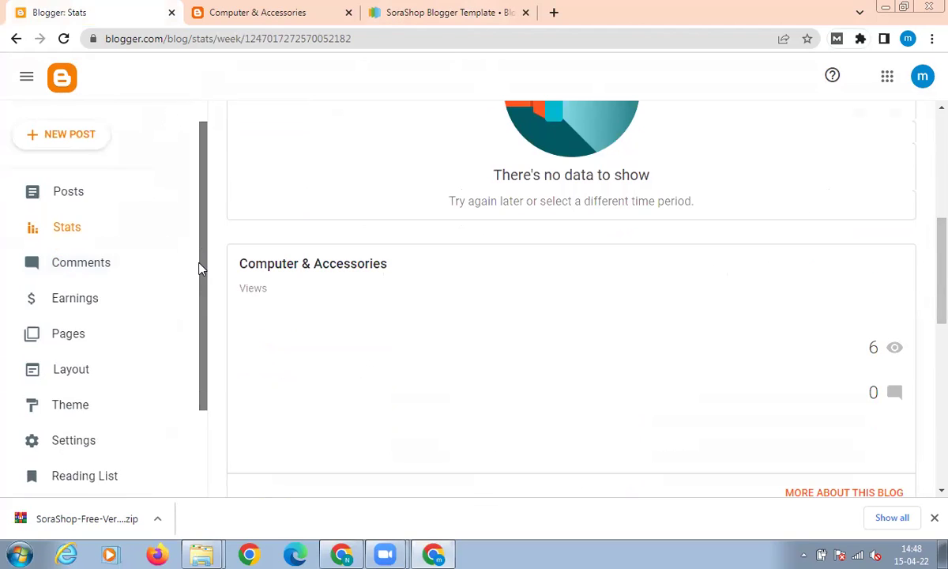
click(66, 265)
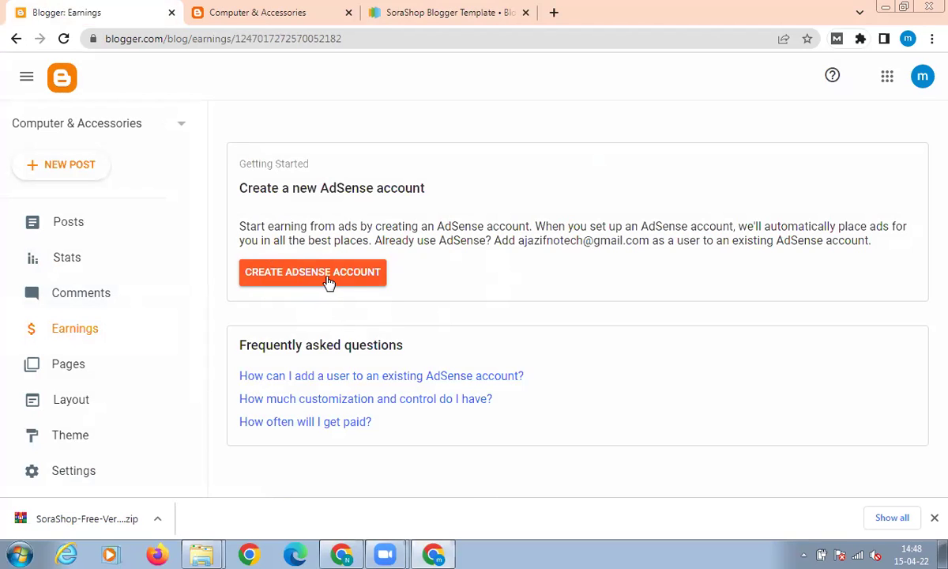
click(335, 278)
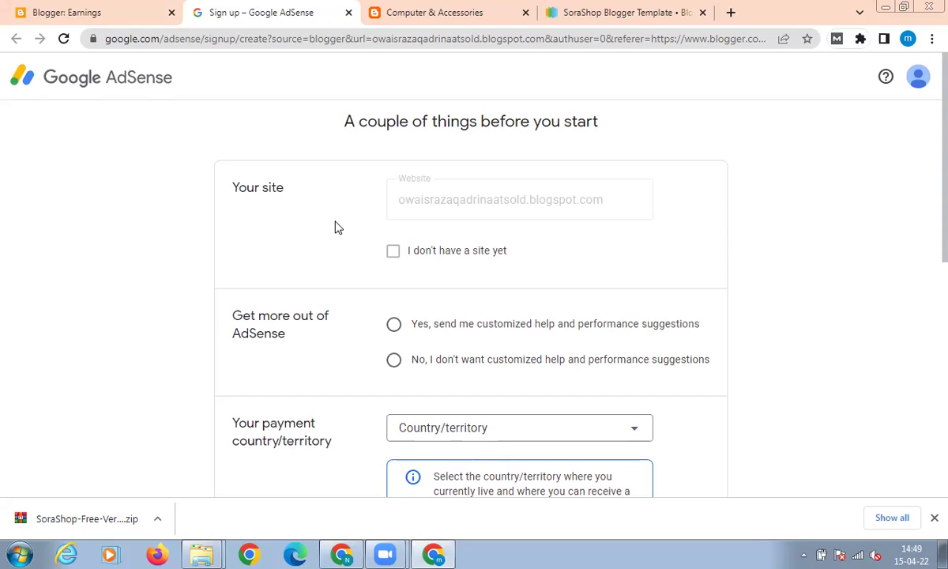
scroll(642, 144, down, 4)
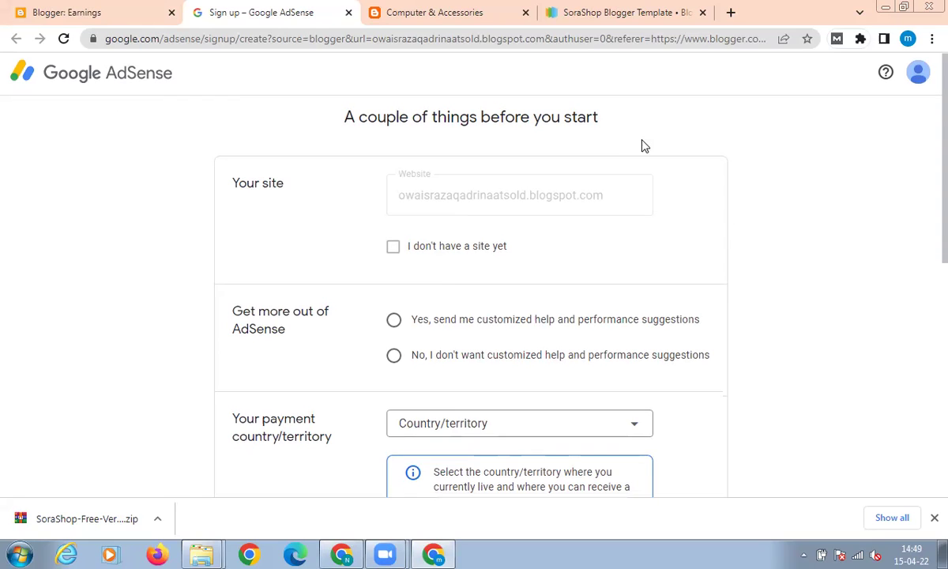
scroll(510, 201, down, 1)
scroll(537, 308, down, 2)
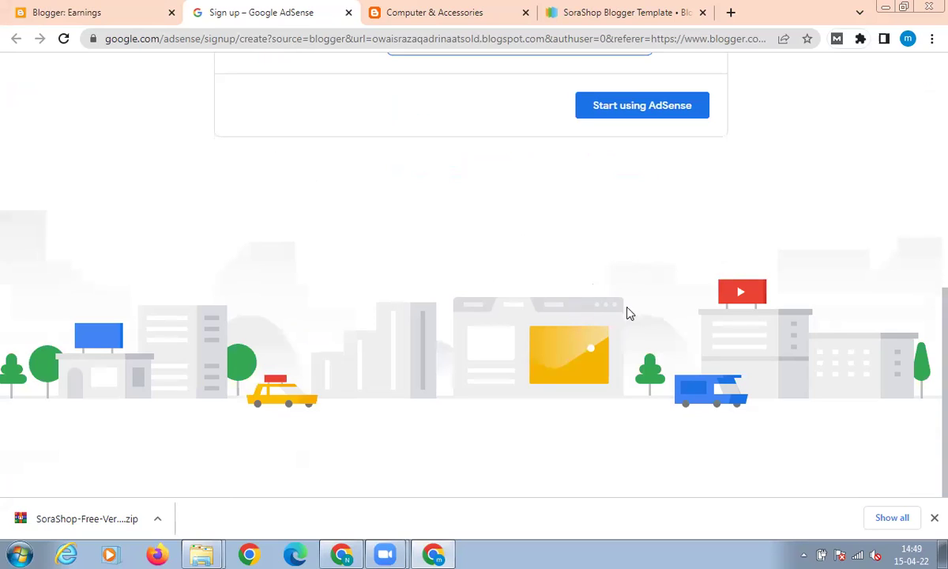
scroll(652, 308, up, 8)
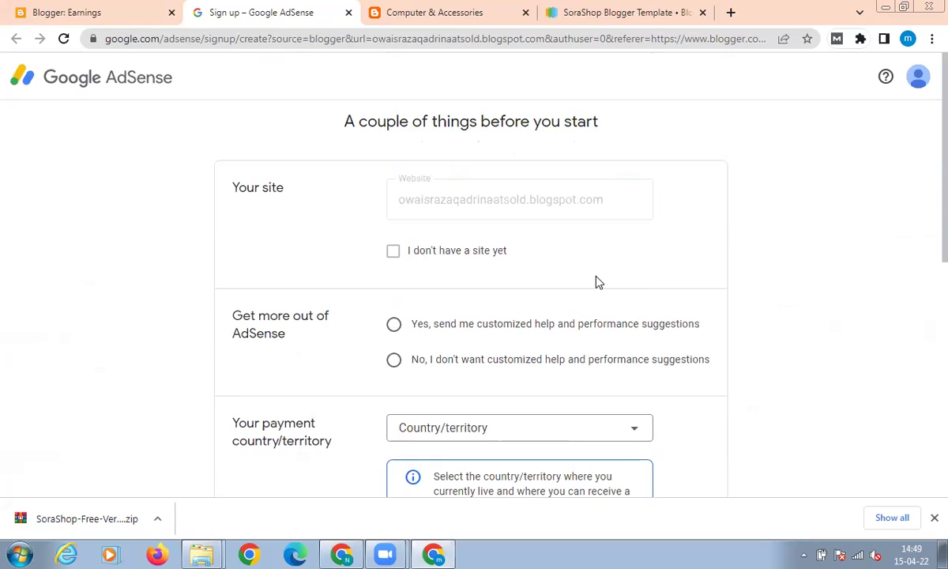
click(162, 16)
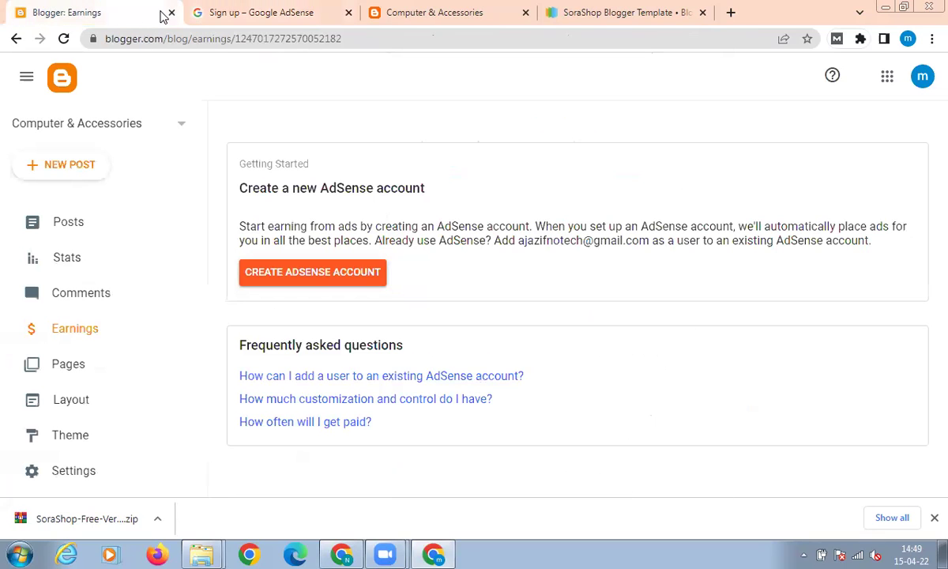
click(428, 13)
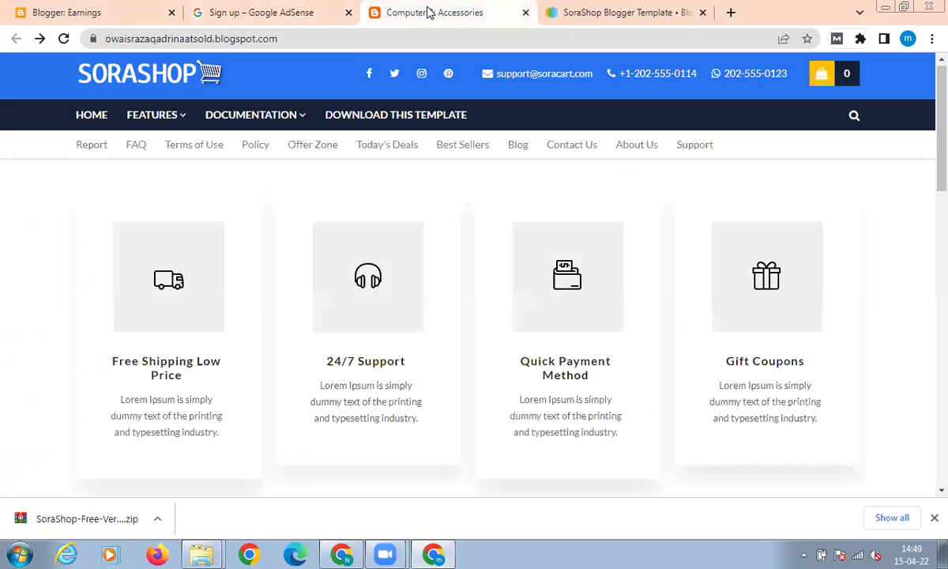